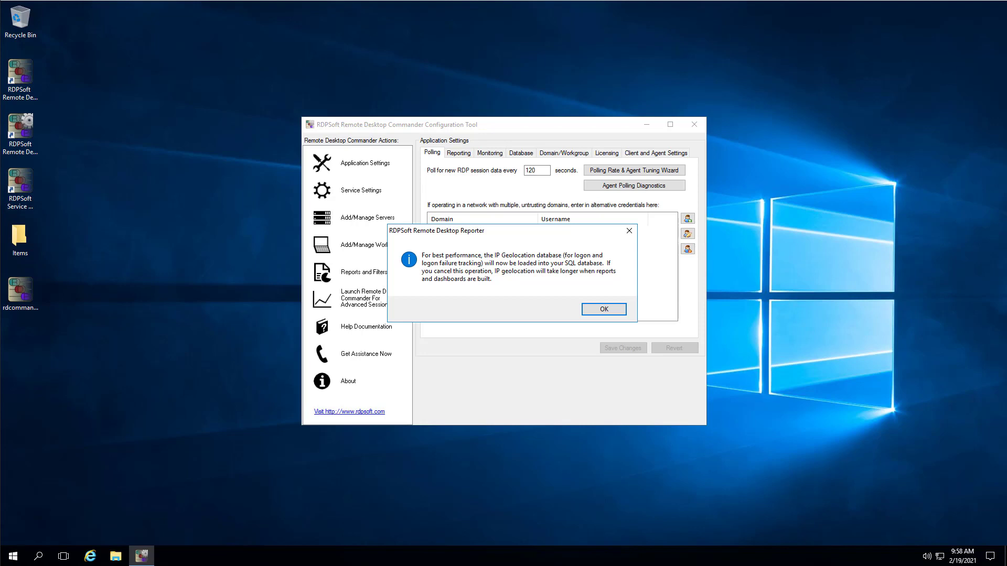
# - Dismiss the notice, cancel the IP Geolocation database load, and acknowledge the resulting error
pyautogui.click(601, 316)
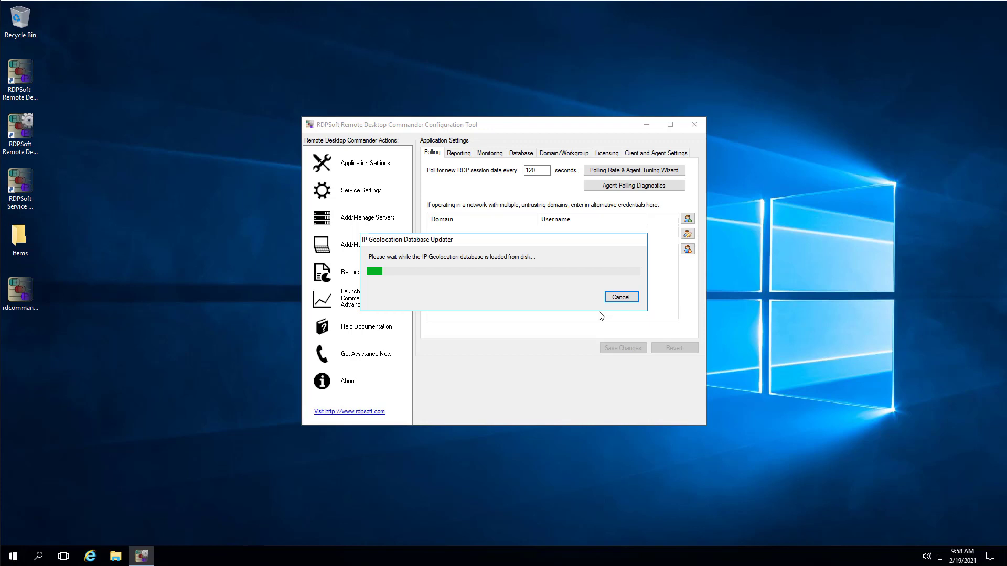
pyautogui.click(624, 299)
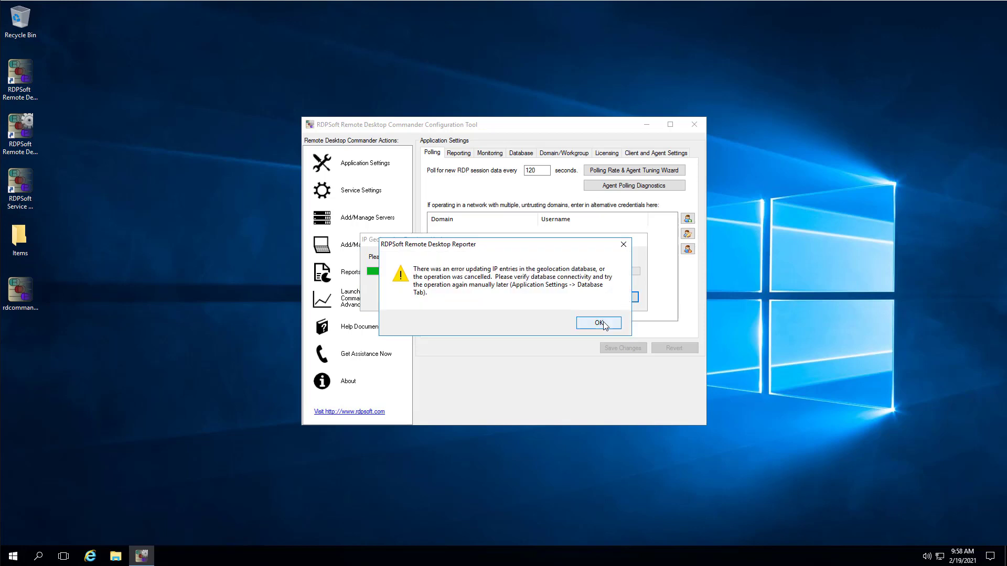
pyautogui.click(599, 323)
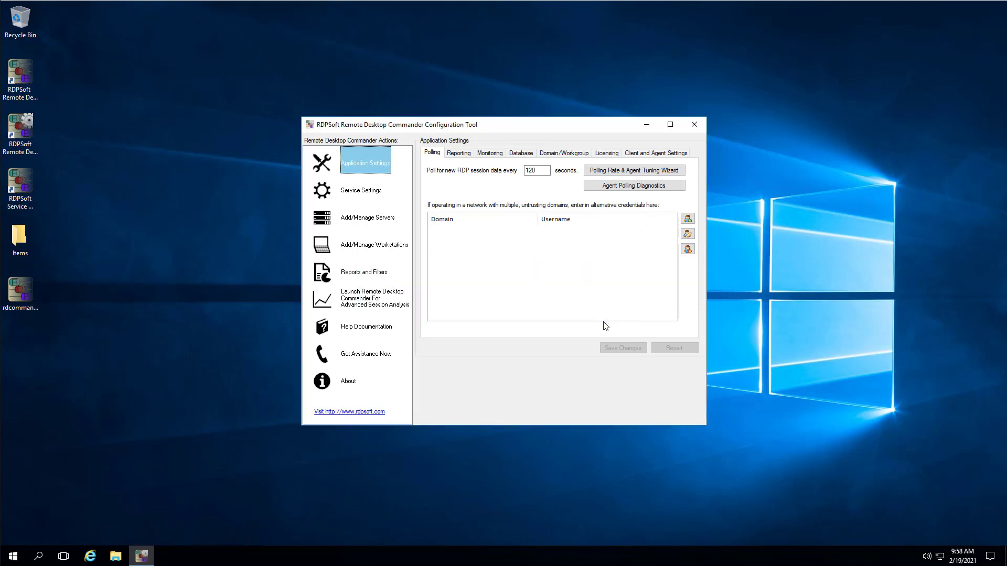
# - Add RDS2016SH03 from Available Servers to monitoring with the Session Host role
pyautogui.click(379, 222)
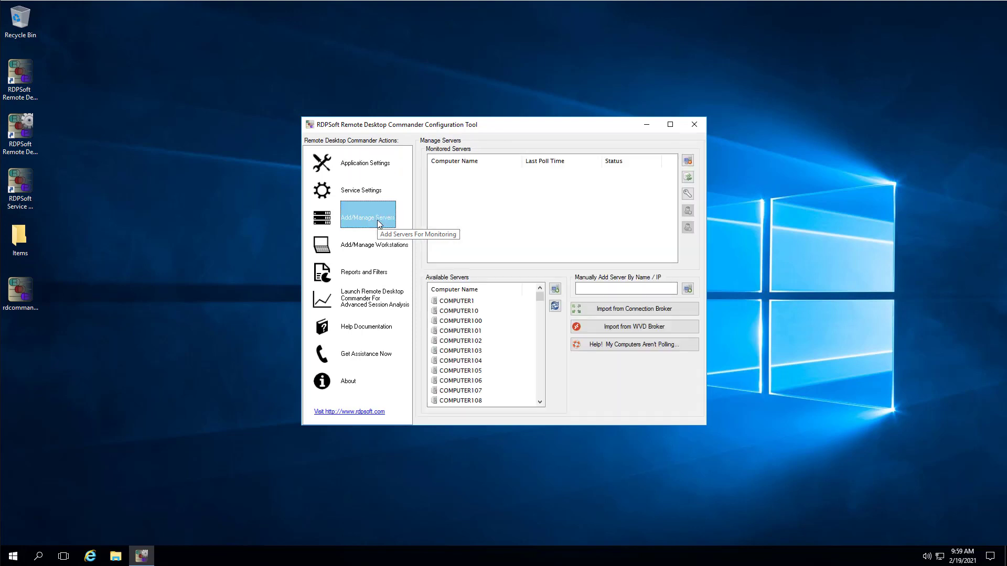
pyautogui.moveTo(540, 298); pyautogui.dragTo(545, 408)
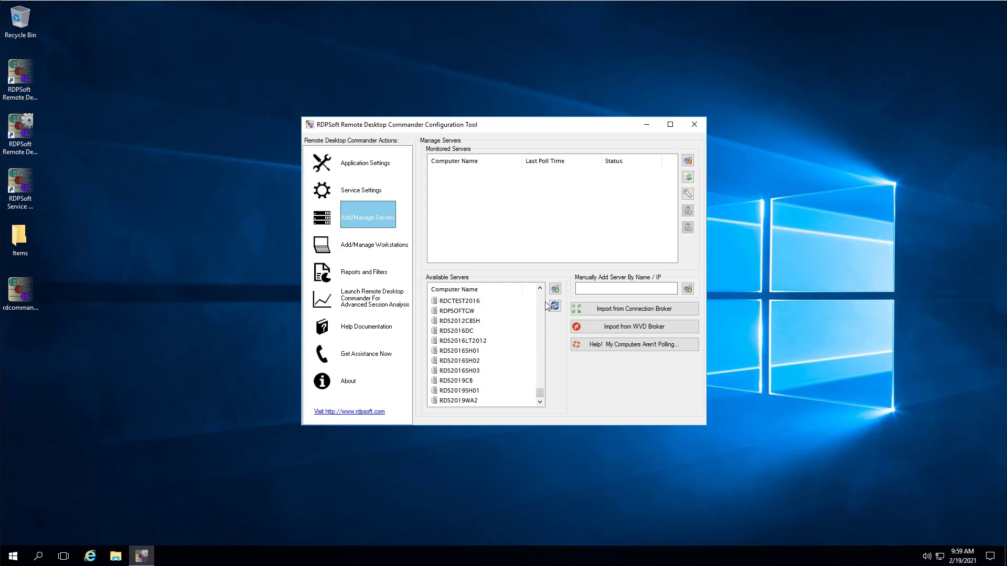
pyautogui.click(471, 371)
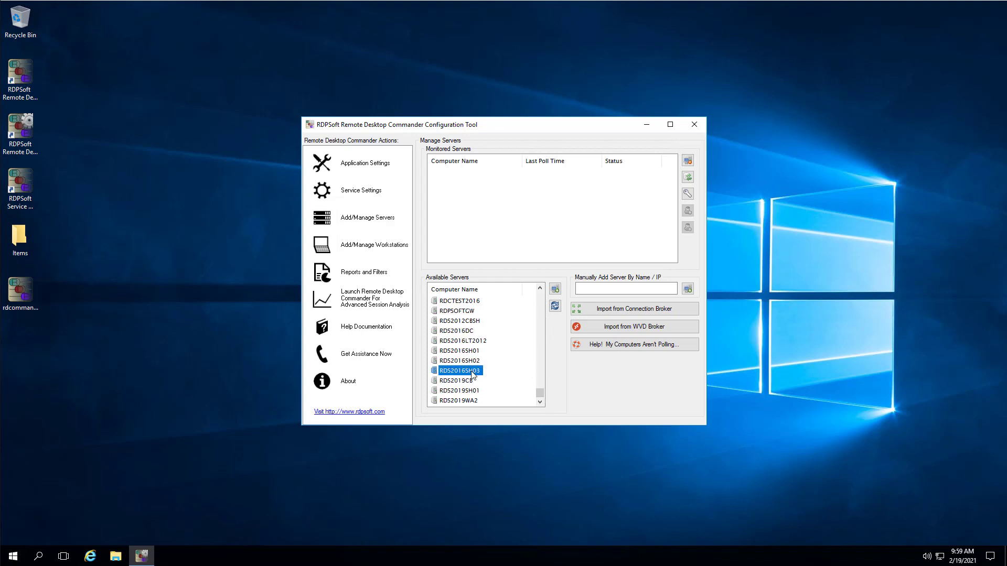
pyautogui.click(556, 290)
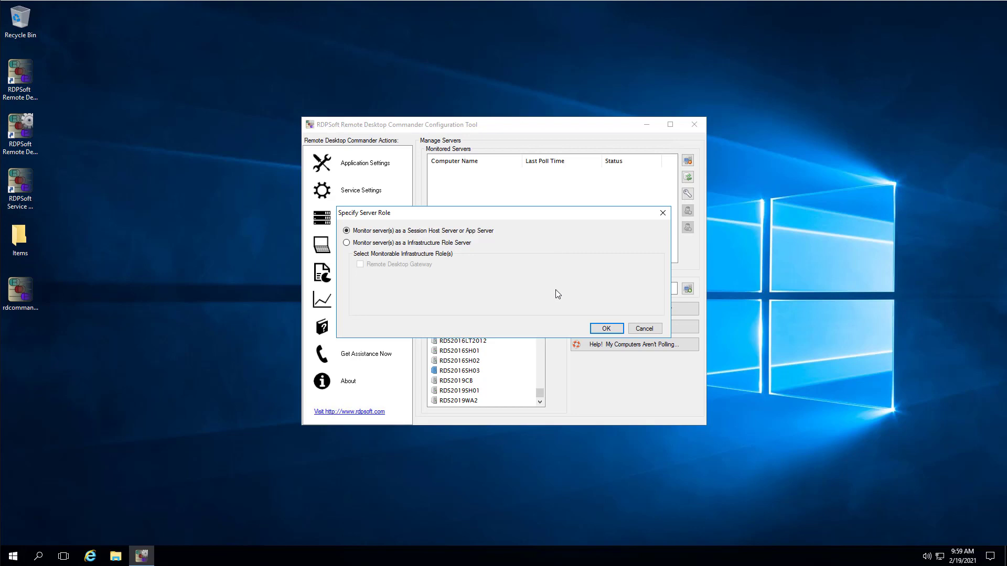
pyautogui.click(606, 329)
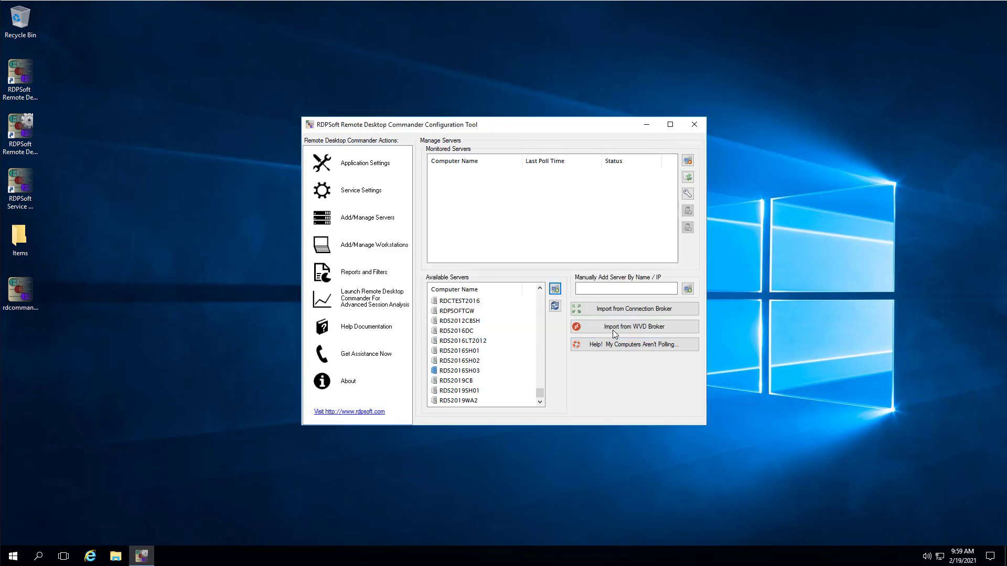
# - Add RDS2016SH02 to monitoring with the Session Host role too
pyautogui.click(477, 361)
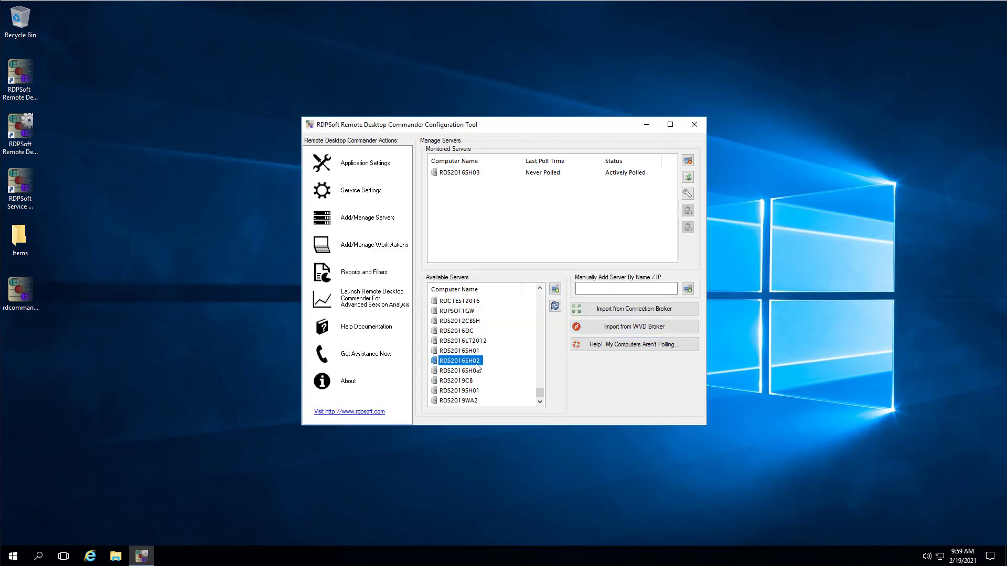
pyautogui.click(555, 290)
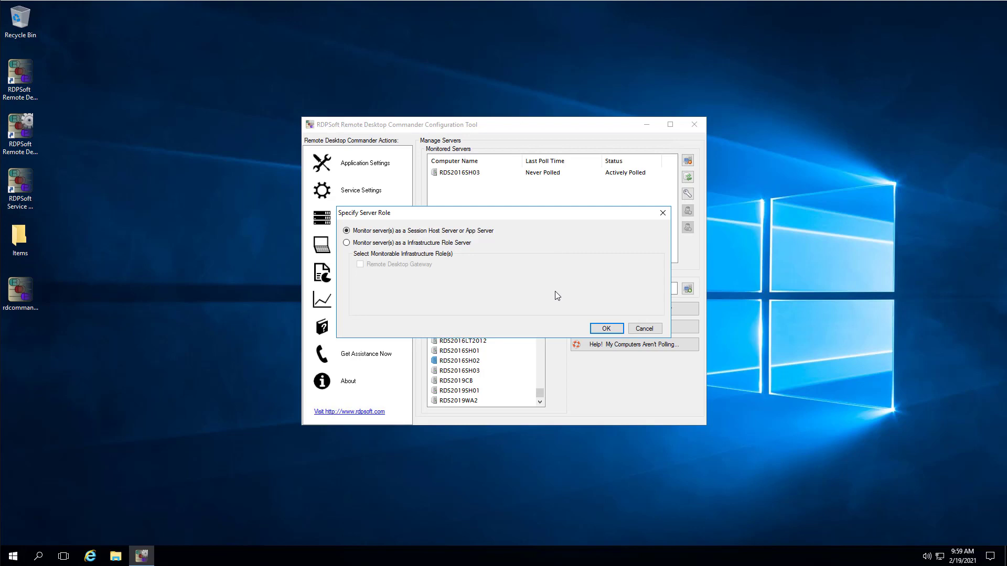
pyautogui.click(612, 331)
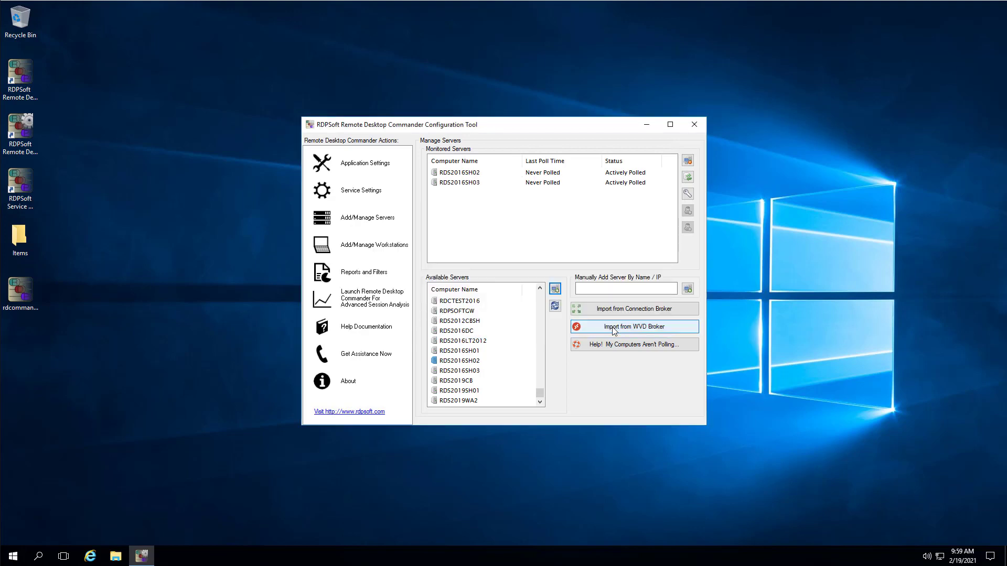
pyautogui.click(603, 291)
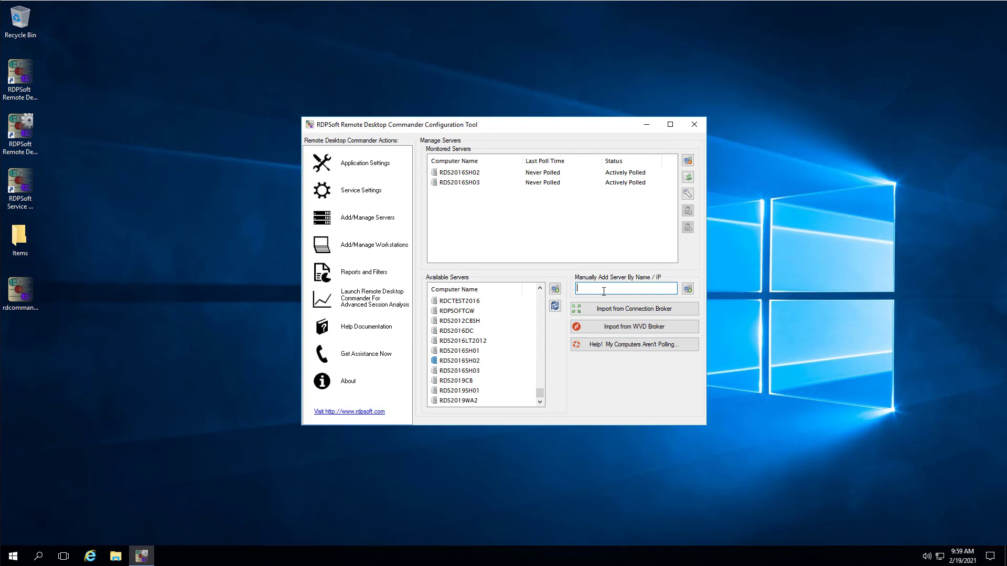
# - Manually add 10.32.0.102 as an Infrastructure Role Server with the Remote Desktop Gateway role
pyautogui.write('10.32.0.102')
pyautogui.click(687, 290)
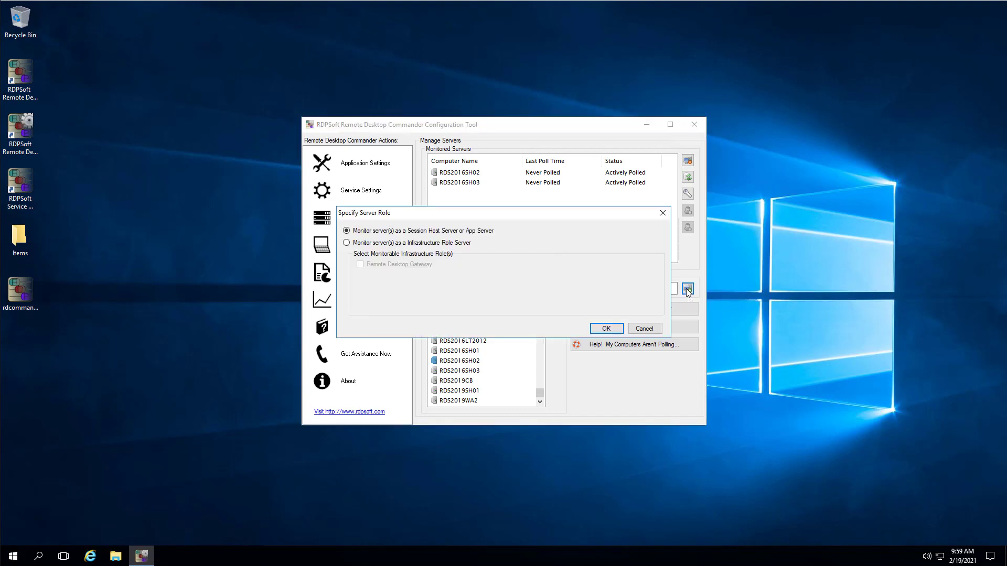
pyautogui.click(379, 243)
pyautogui.click(598, 330)
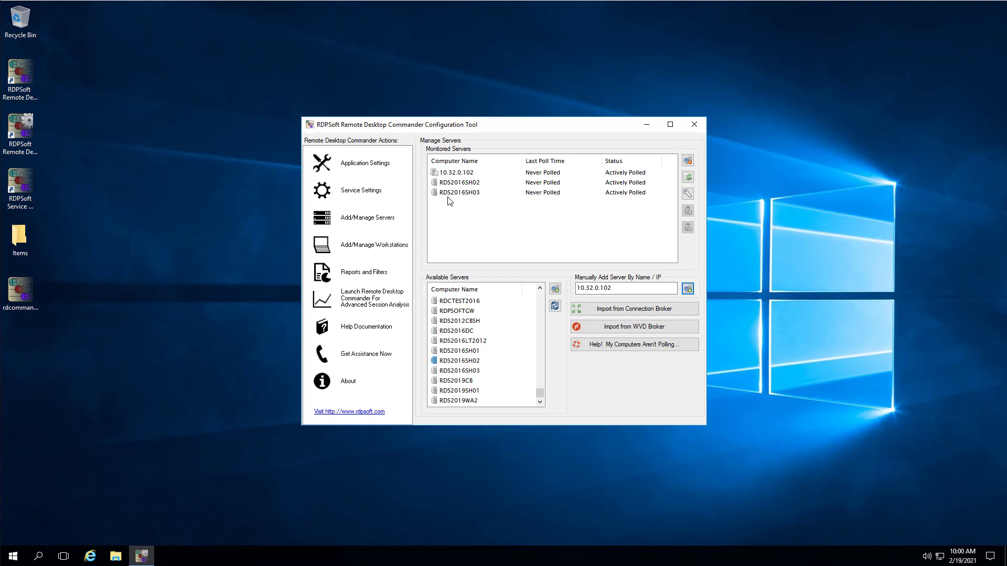
# - Add connection broker 10.32.0.130 and import RDS2019SH01 from its Calculator collection
pyautogui.click(640, 314)
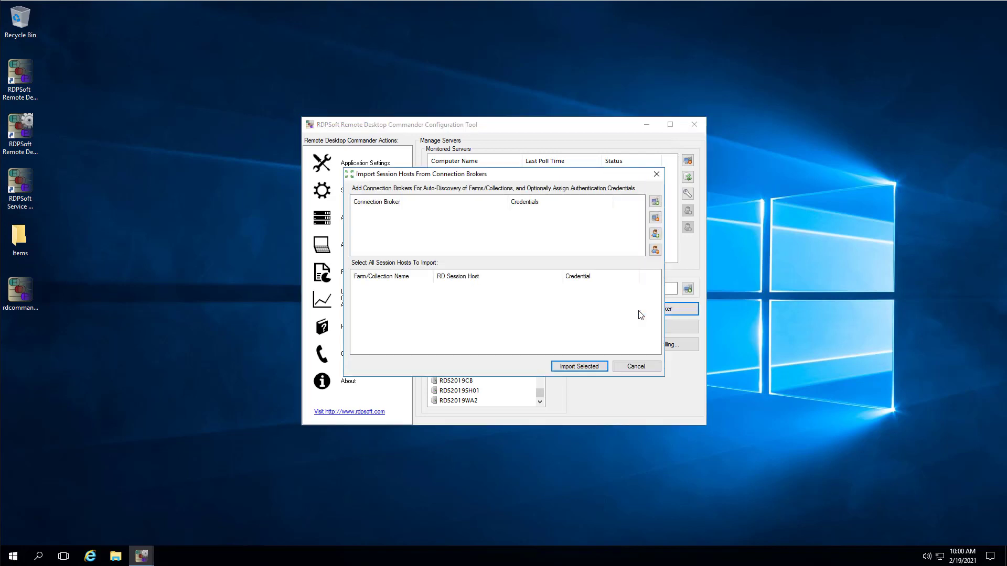
pyautogui.click(655, 202)
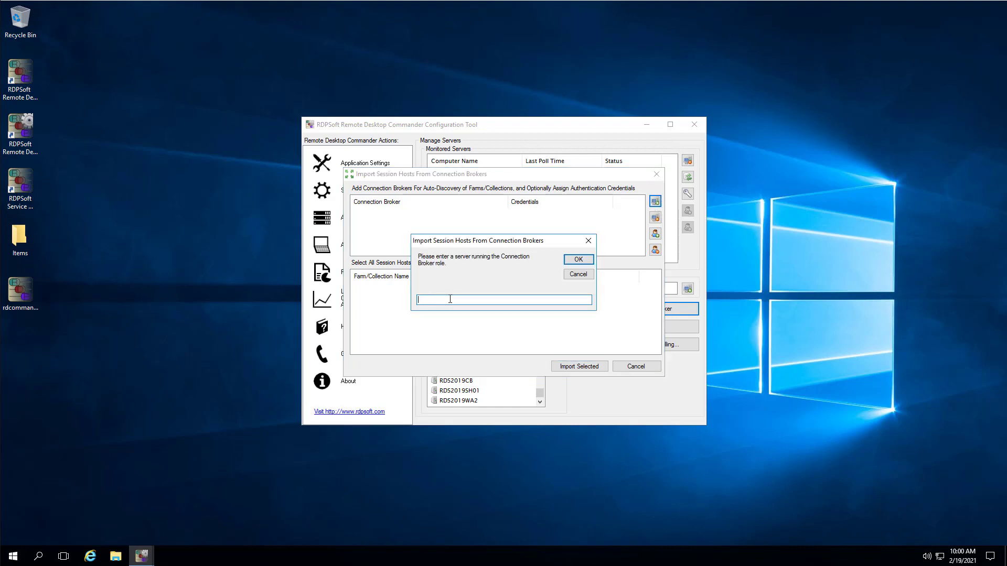
pyautogui.write('10.32.0.130')
pyautogui.click(575, 260)
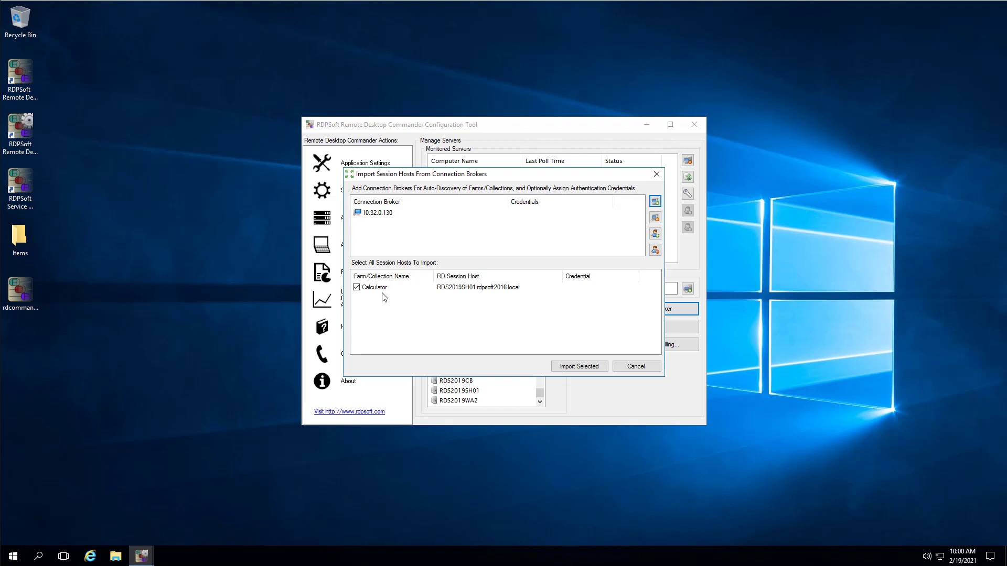
pyautogui.click(575, 367)
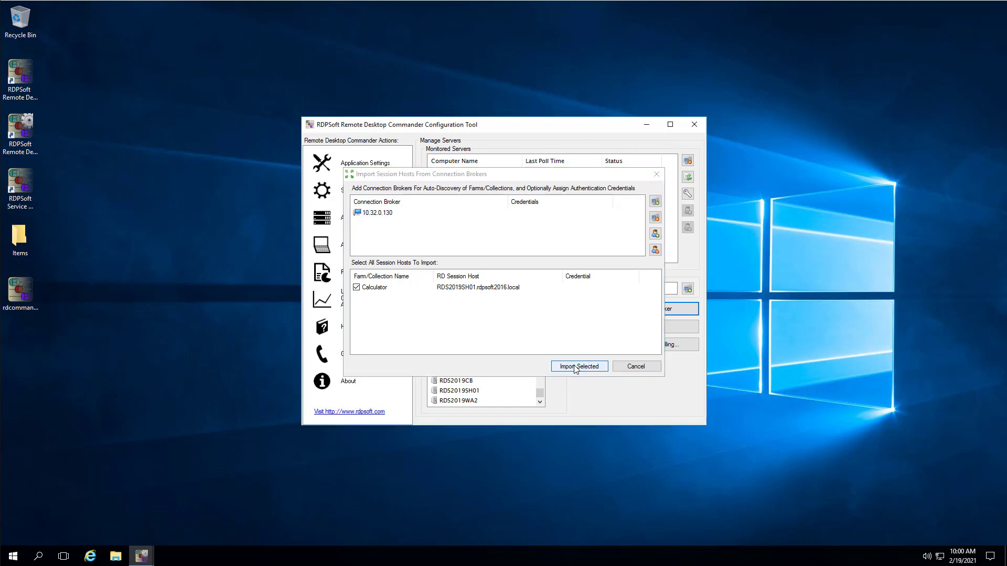
pyautogui.click(483, 204)
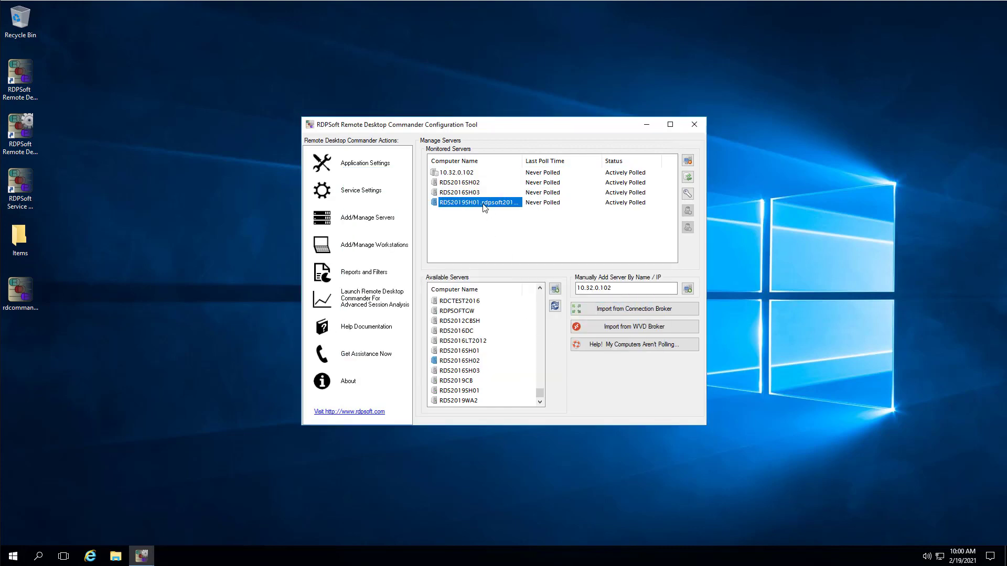
# - Delete RDS2019SH01 from the monitoring database and start Import from WVD Broker
pyautogui.click(689, 161)
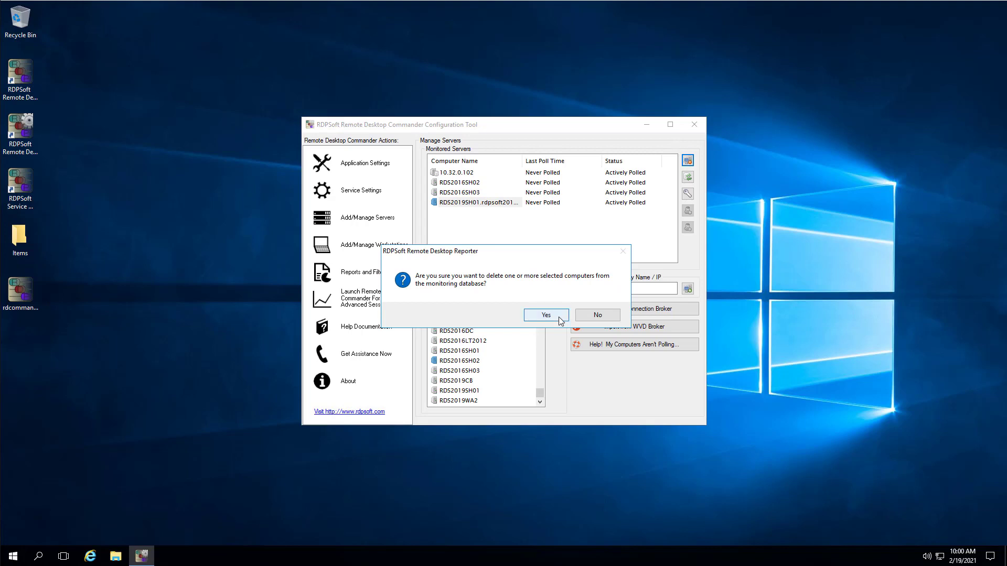
pyautogui.click(559, 320)
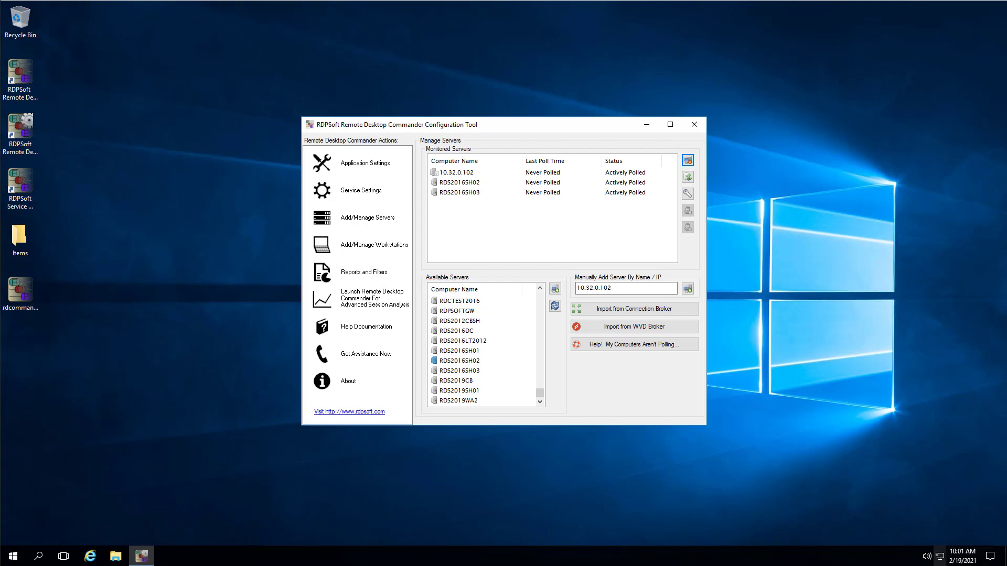
pyautogui.click(621, 332)
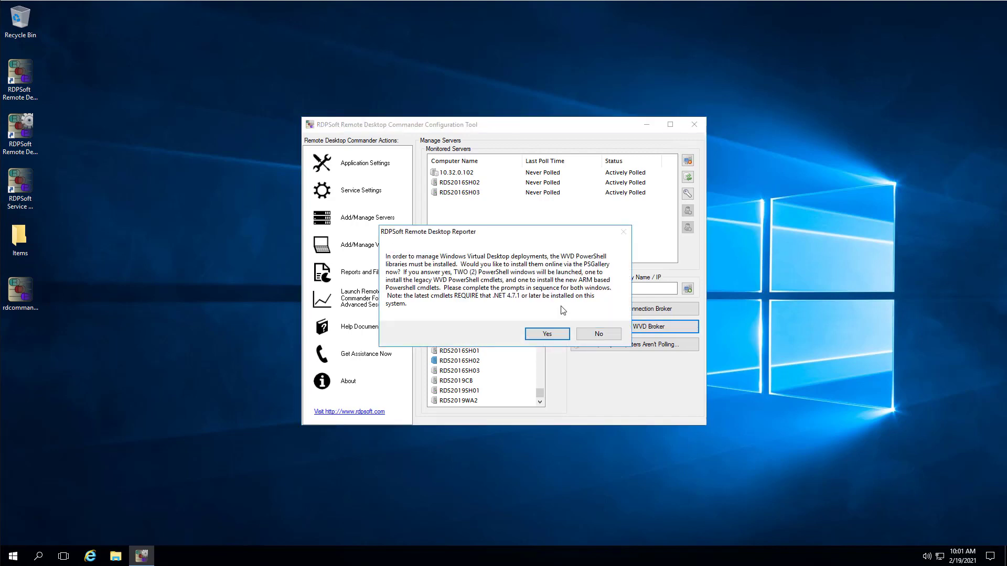
# - Install the WVD PowerShell libraries, answering y to the NuGet and PSGallery prompts in both windows
pyautogui.click(546, 334)
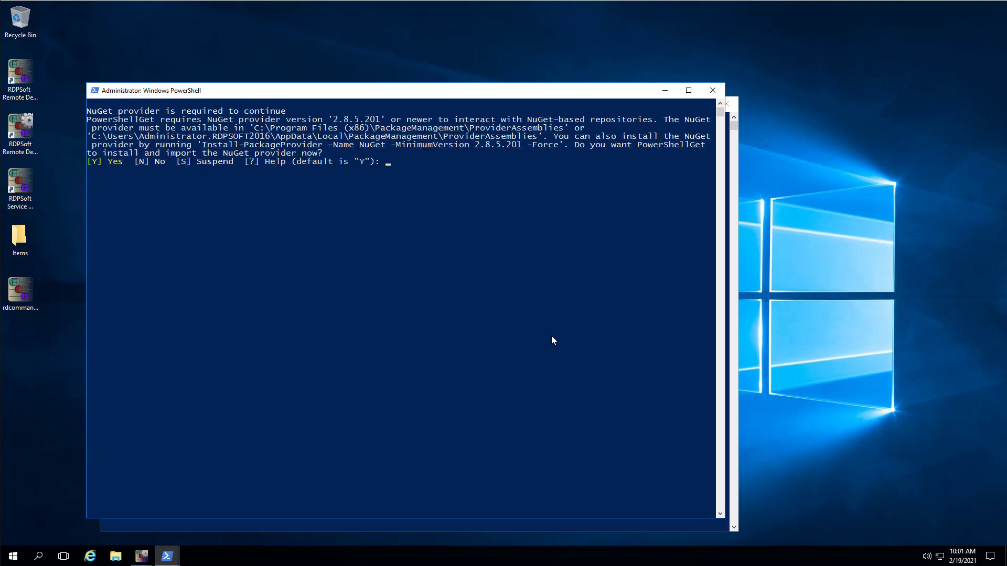
pyautogui.write('y')
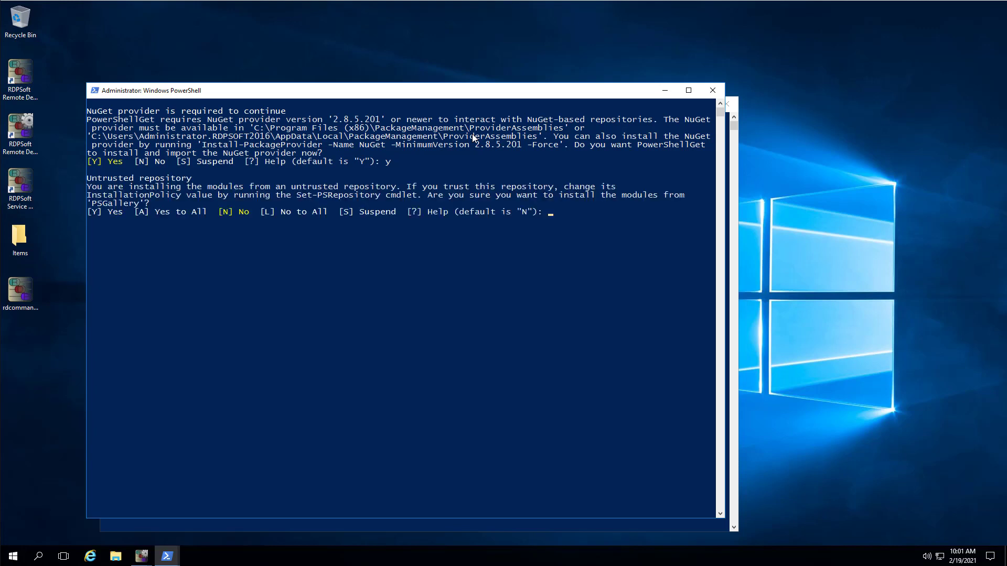
pyautogui.write('y')
pyautogui.click(712, 91)
pyautogui.write('y')
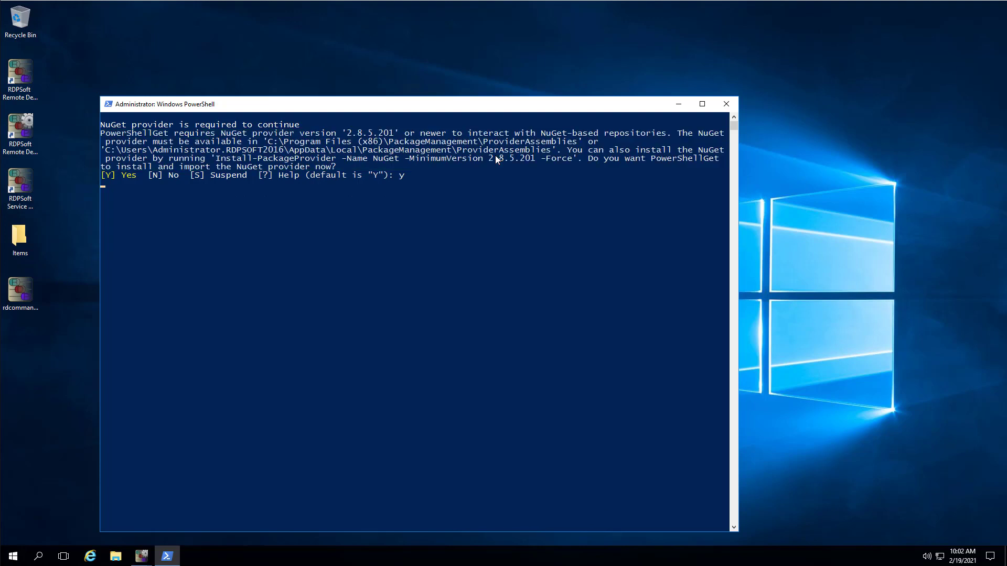
pyautogui.write('y')
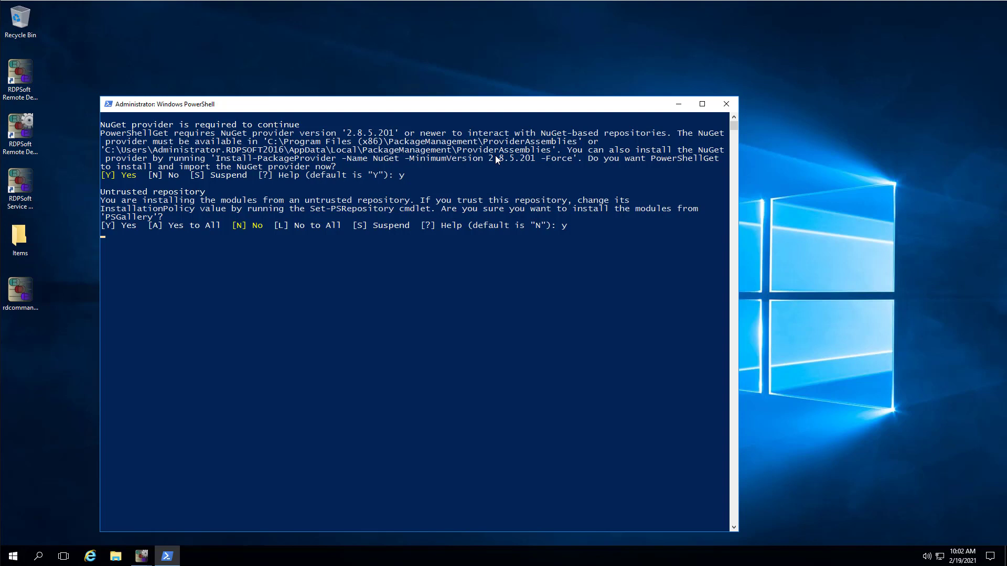
pyautogui.click(725, 108)
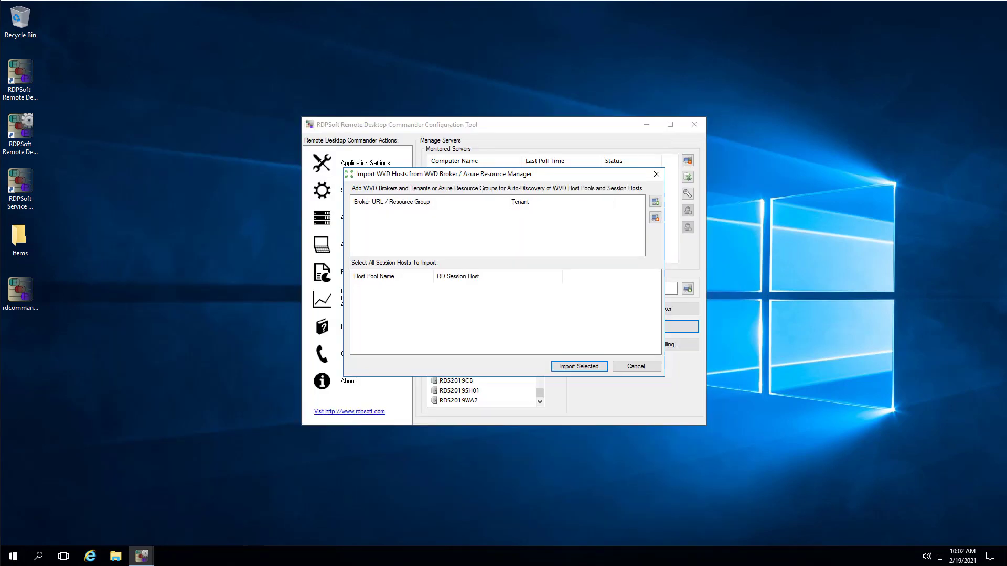
# - Add a WVD resource group in Azure Resource Manager mode with the admin account, password and resource group wvdstuff
pyautogui.click(655, 204)
pyautogui.click(656, 204)
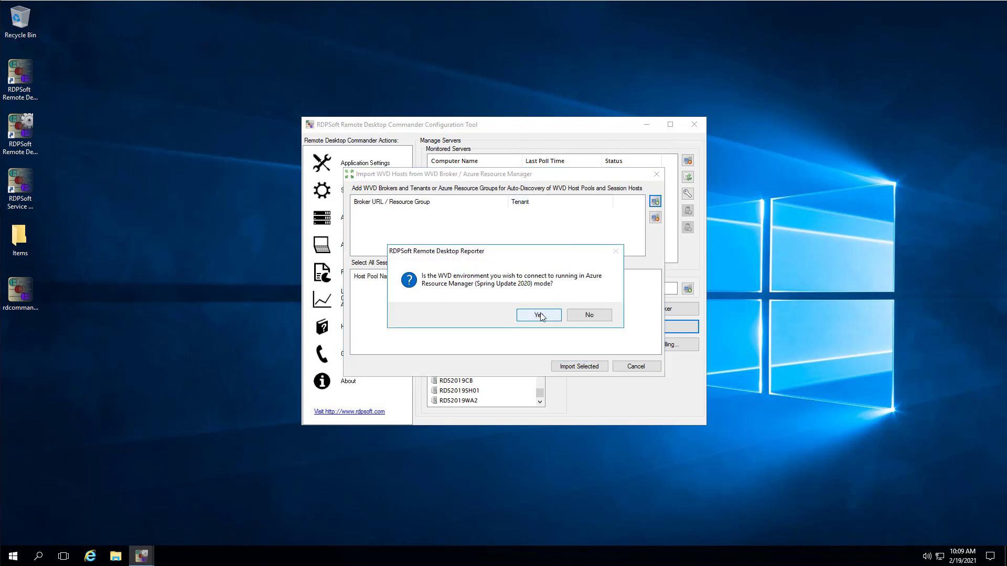
pyautogui.click(541, 316)
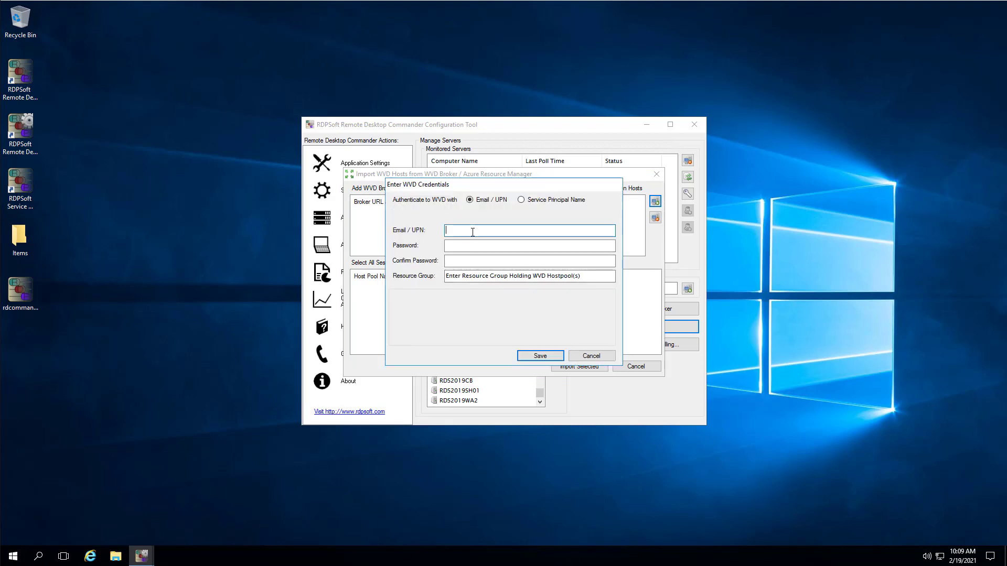
pyautogui.write('wpdadmin@')
pyautogui.click(494, 244)
pyautogui.write('*********')
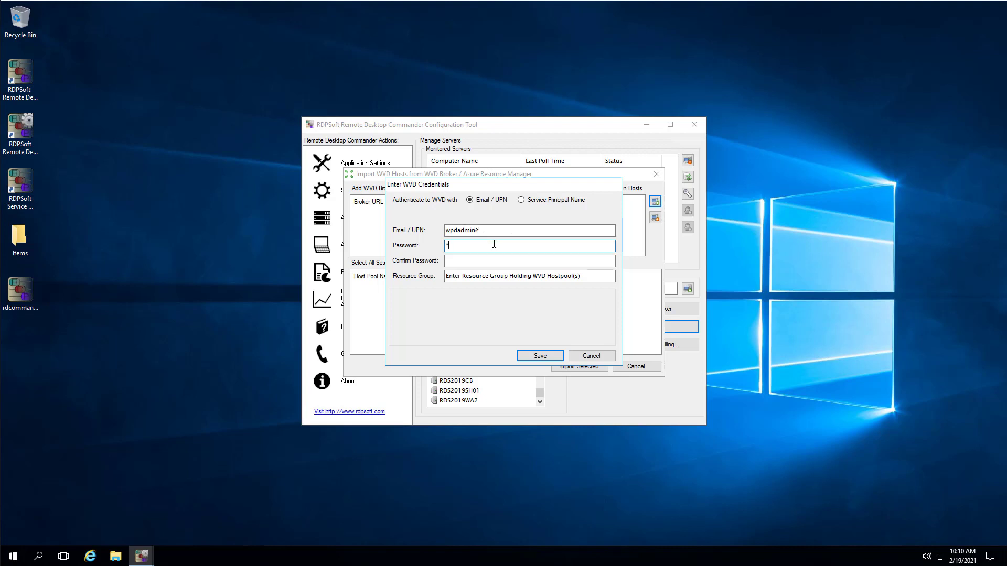
pyautogui.write('*')
pyautogui.press('Tab')
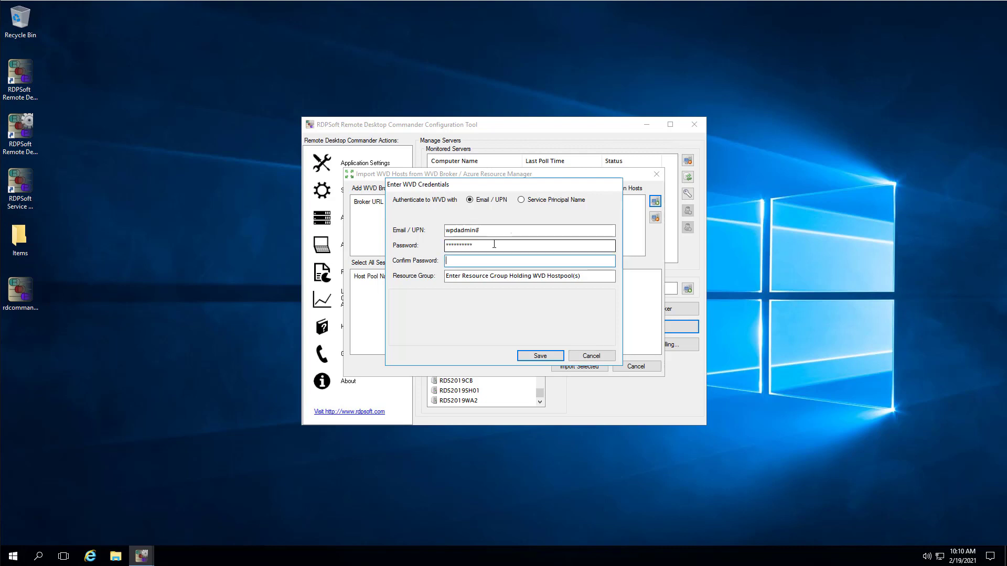
pyautogui.write('**********')
pyautogui.press('Tab')
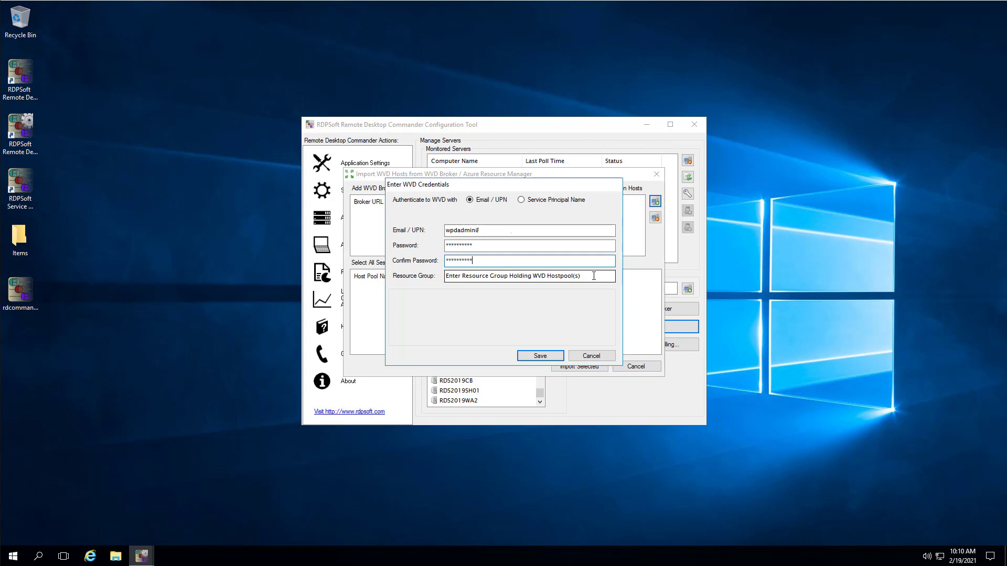
pyautogui.write('wvdst')
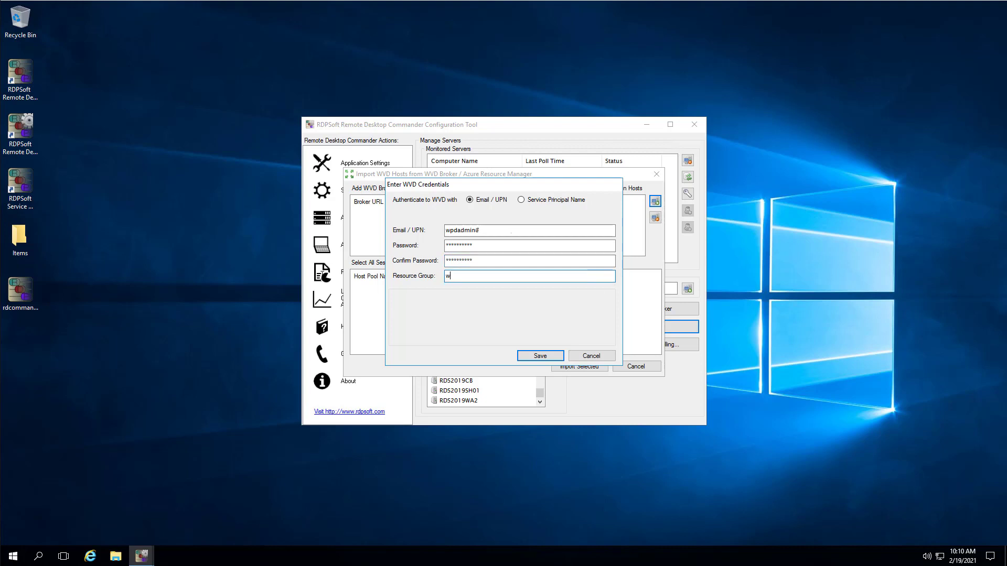
pyautogui.write('uff')
pyautogui.click(538, 356)
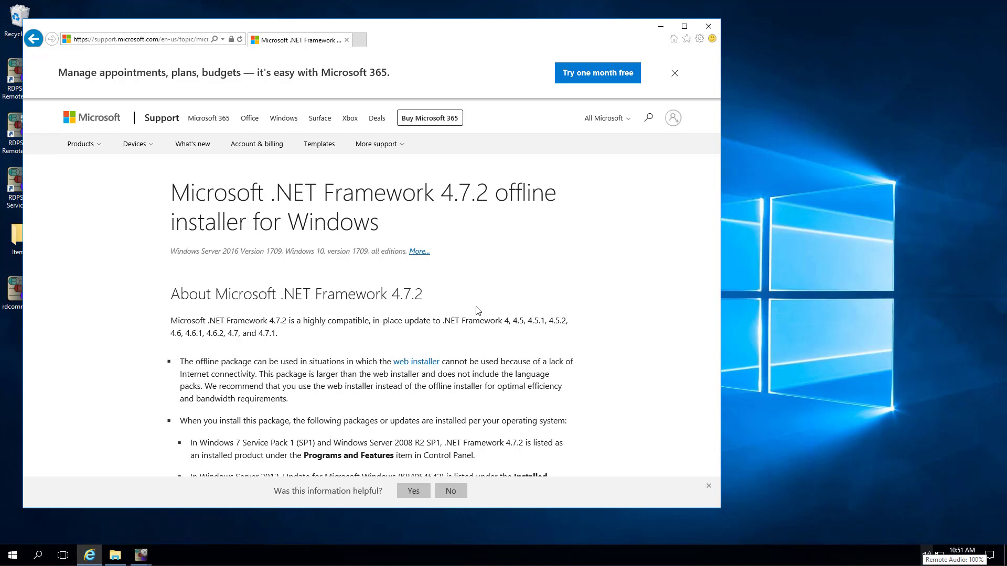
# - Save the .NET Framework 4.7.2 offline installer to the Desktop and run it
pyautogui.scroll(-4, 499, 293)
pyautogui.scroll(-6, 500, 294)
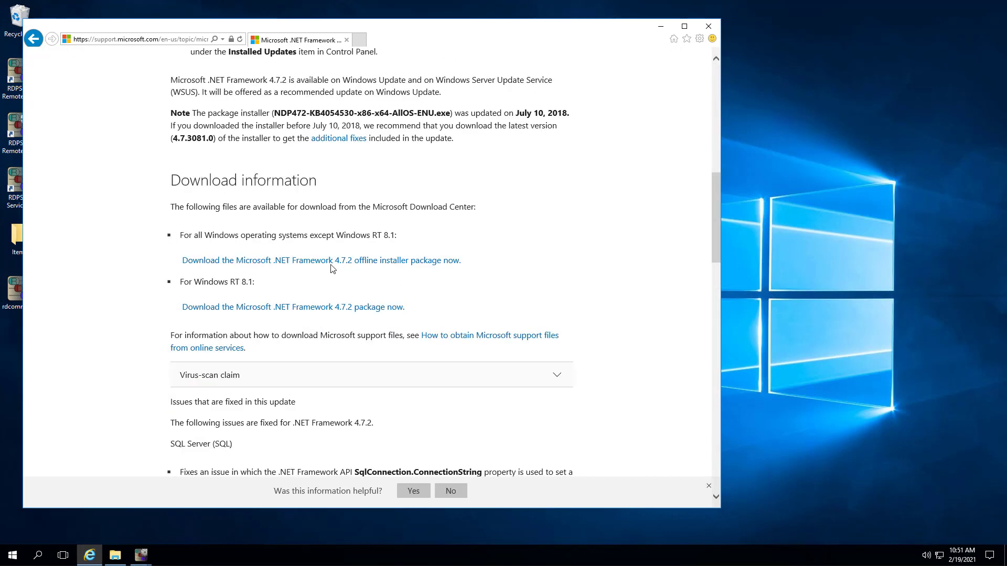
pyautogui.click(331, 264)
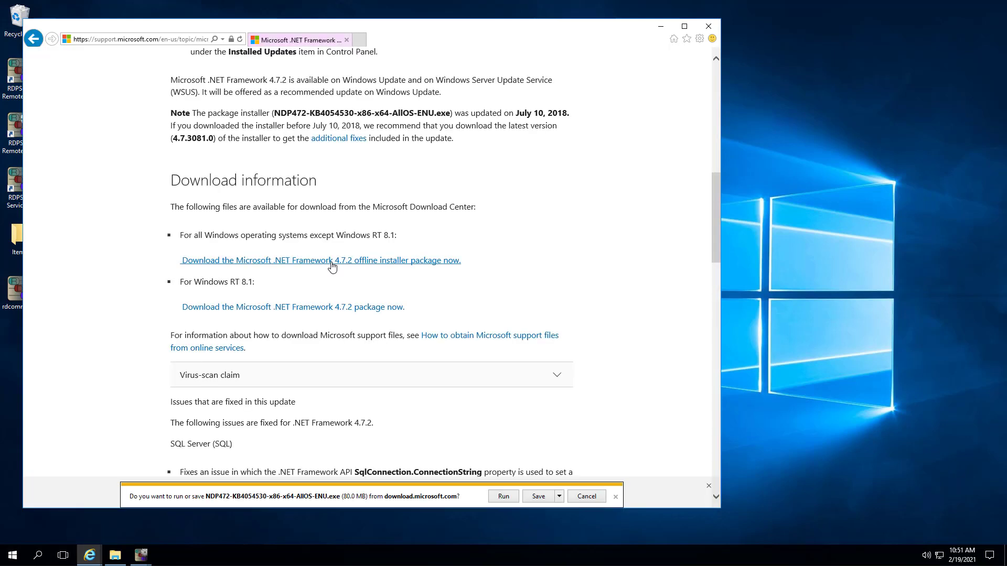
pyautogui.click(560, 496)
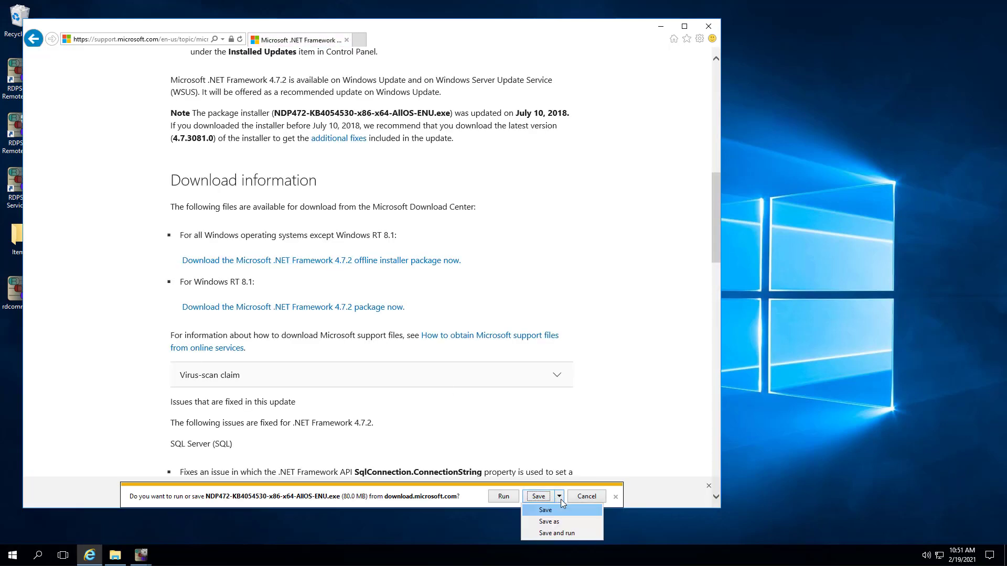
pyautogui.click(556, 523)
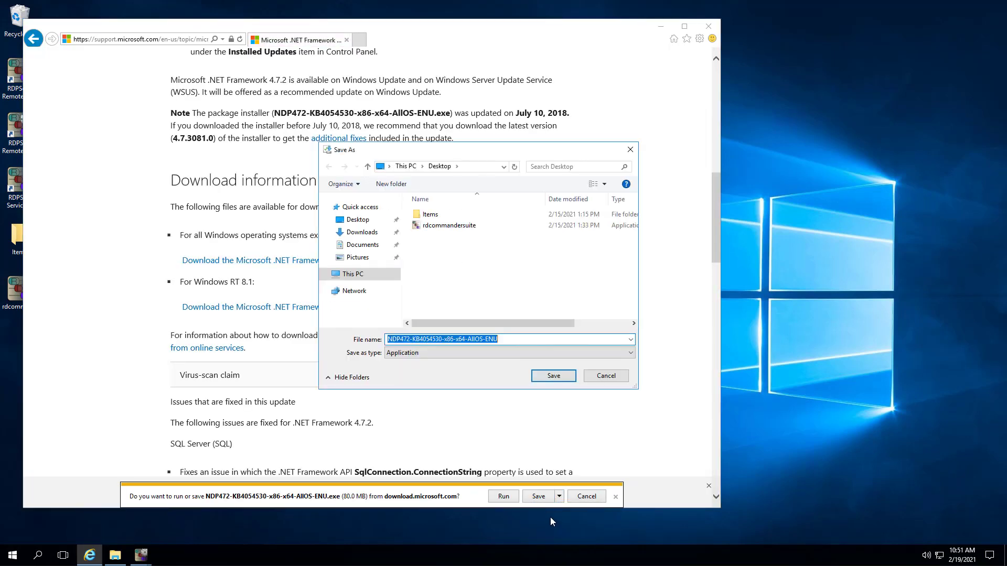
pyautogui.click(555, 378)
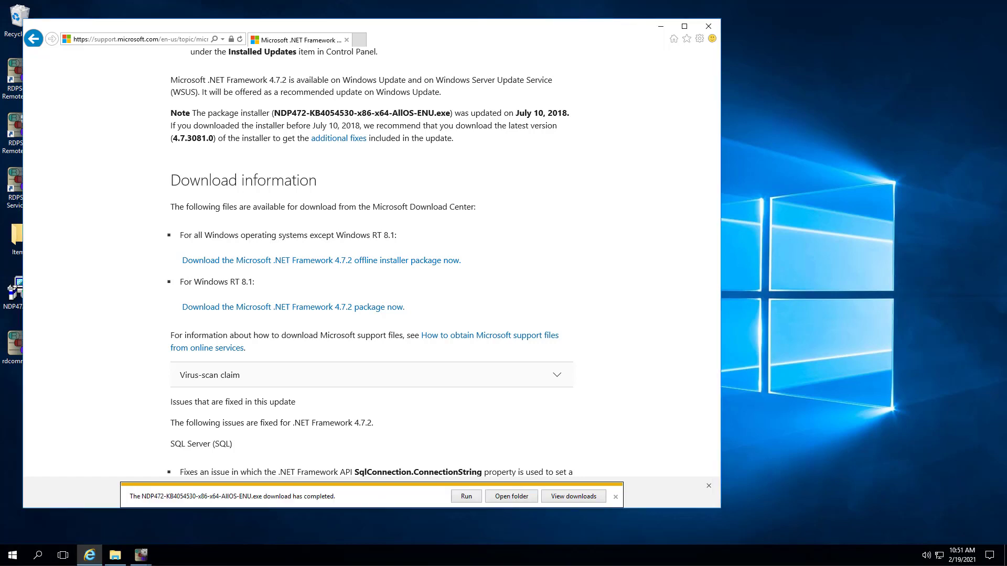
pyautogui.click(470, 498)
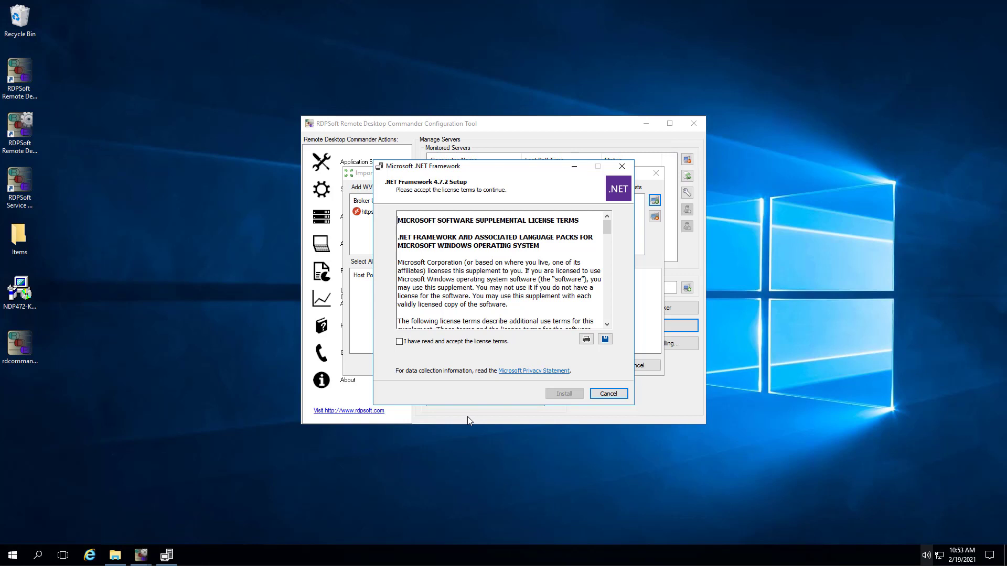
# - Accept the .NET Framework 4.7.2 license terms and begin the installation
pyautogui.click(429, 342)
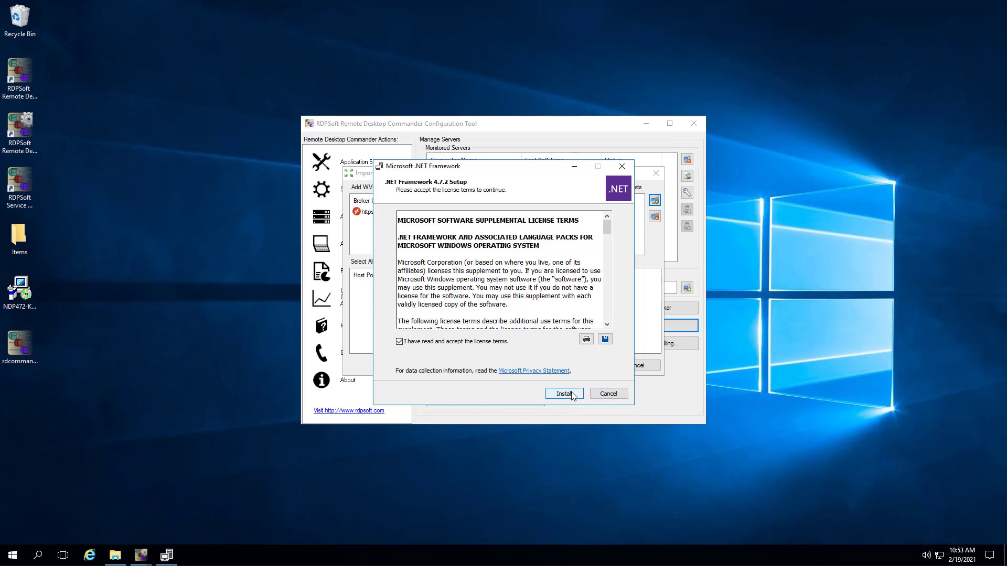
pyautogui.click(571, 393)
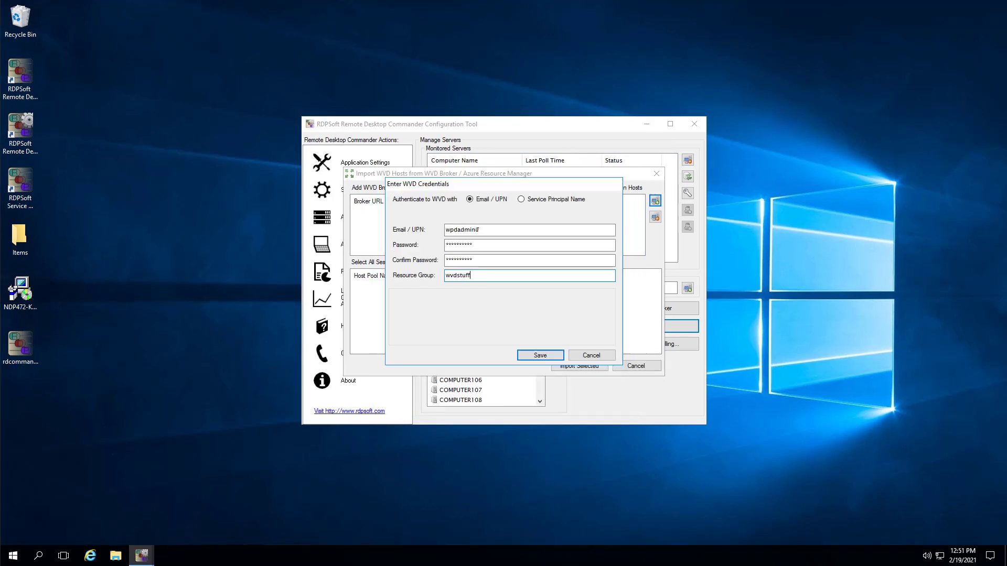
# - Save the WVD credentials to discover host pools ARM2004 and ARMHostPool in wvdstuff
pyautogui.click(540, 355)
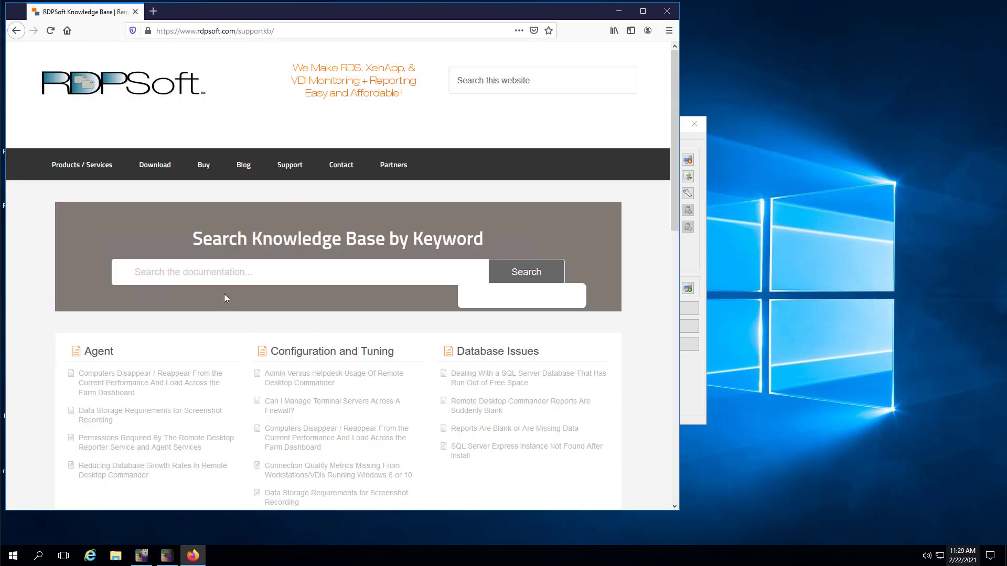
# - Search the RDPSoft knowledge base for 'workstations' and read the workstation monitoring prerequisites article
pyautogui.click(205, 270)
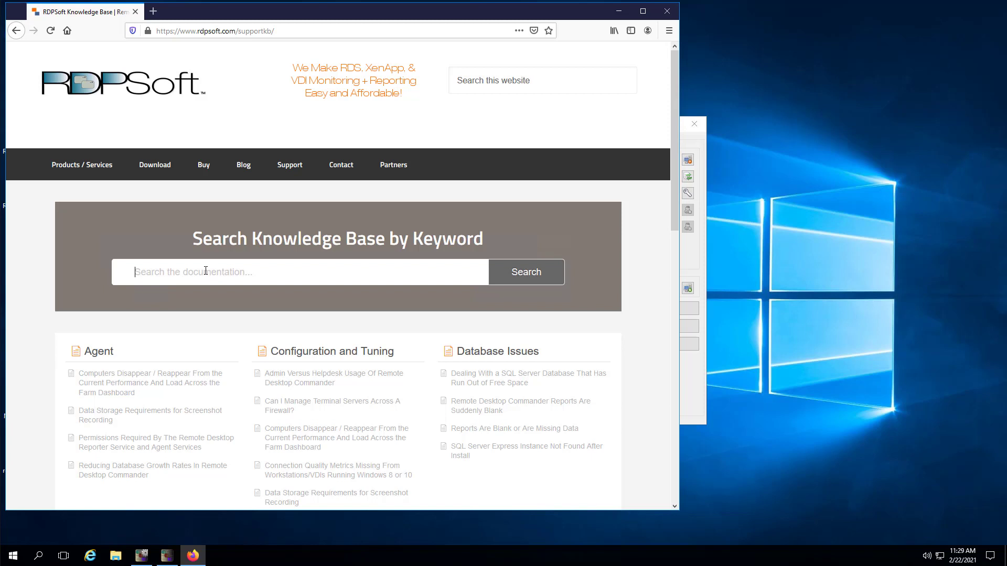
pyautogui.write('workstations')
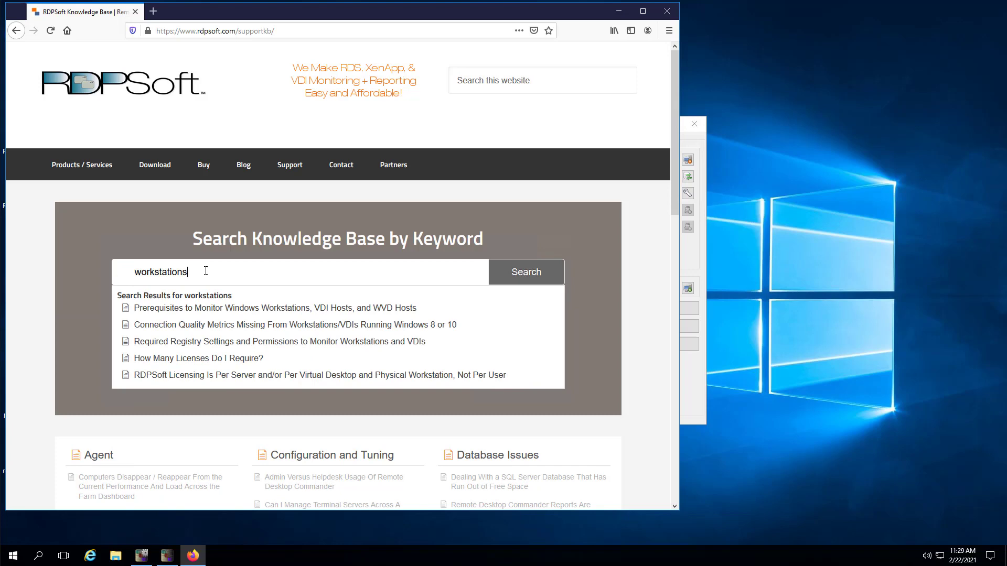
pyautogui.click(217, 314)
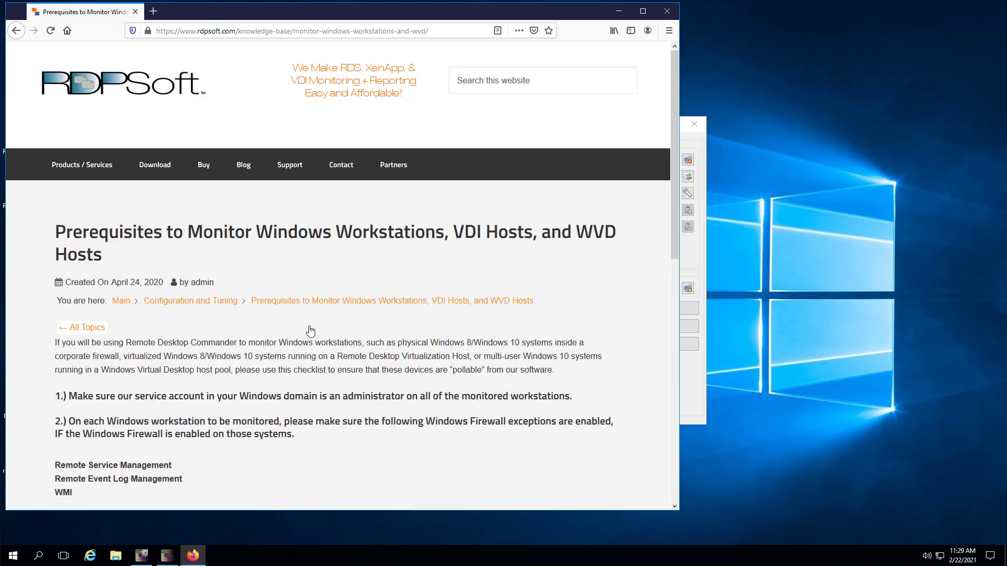
pyautogui.scroll(-1, 312, 330)
pyautogui.scroll(-3, 312, 330)
pyautogui.scroll(-2, 353, 297)
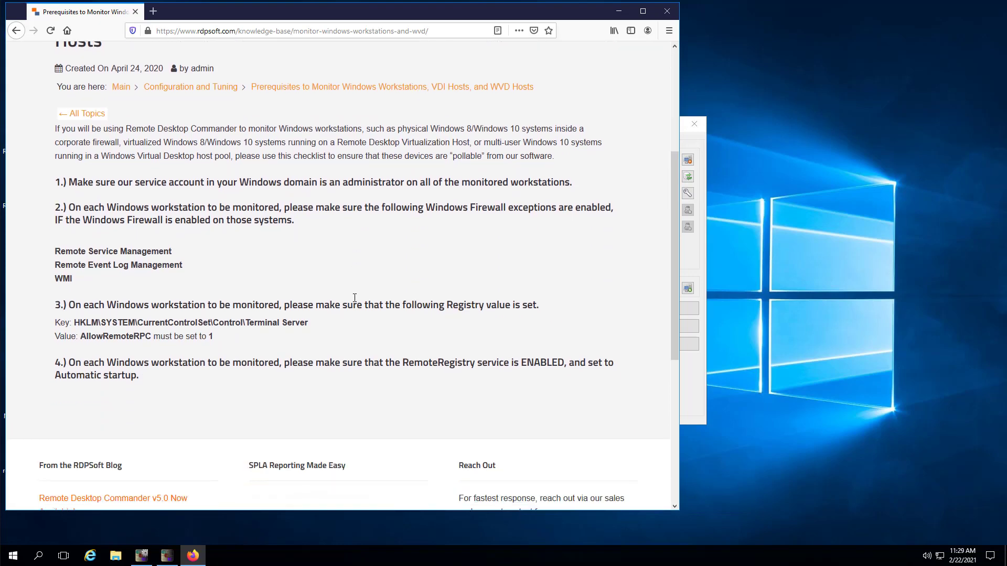
pyautogui.scroll(1, 354, 297)
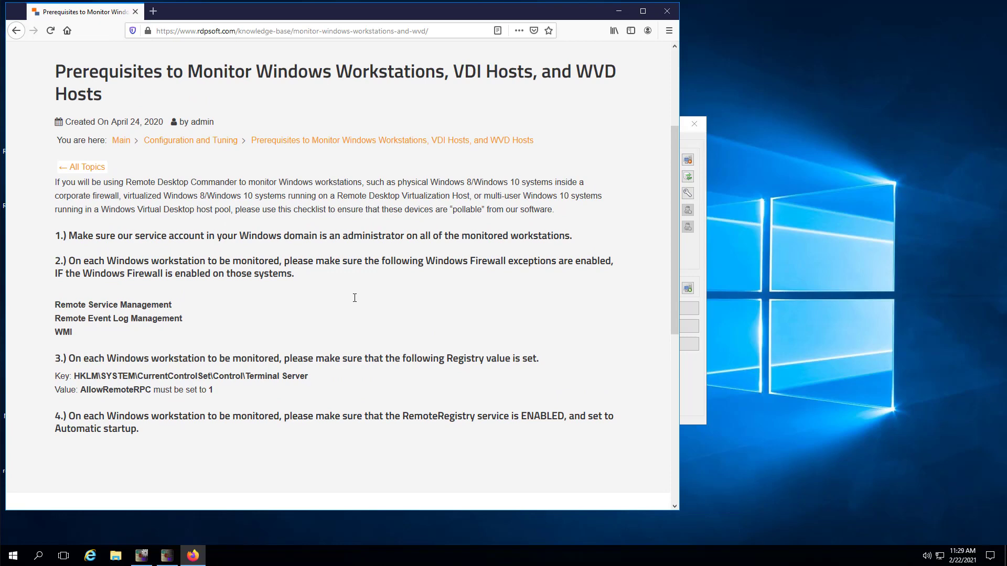
pyautogui.scroll(1, 355, 297)
pyautogui.scroll(1, 356, 302)
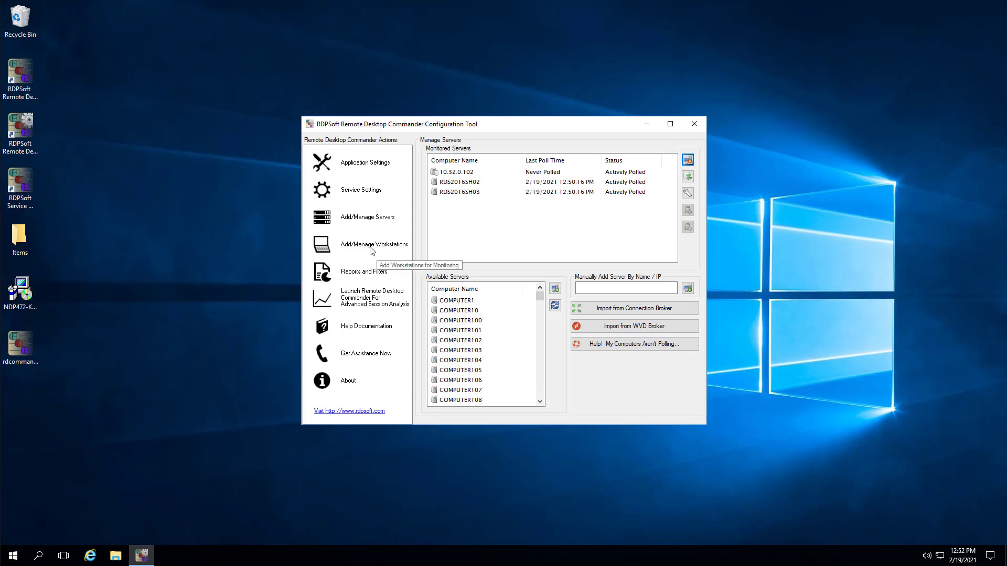
# - Show the monitored servers list and select the never-polled server 10.32.0.102
pyautogui.click(369, 217)
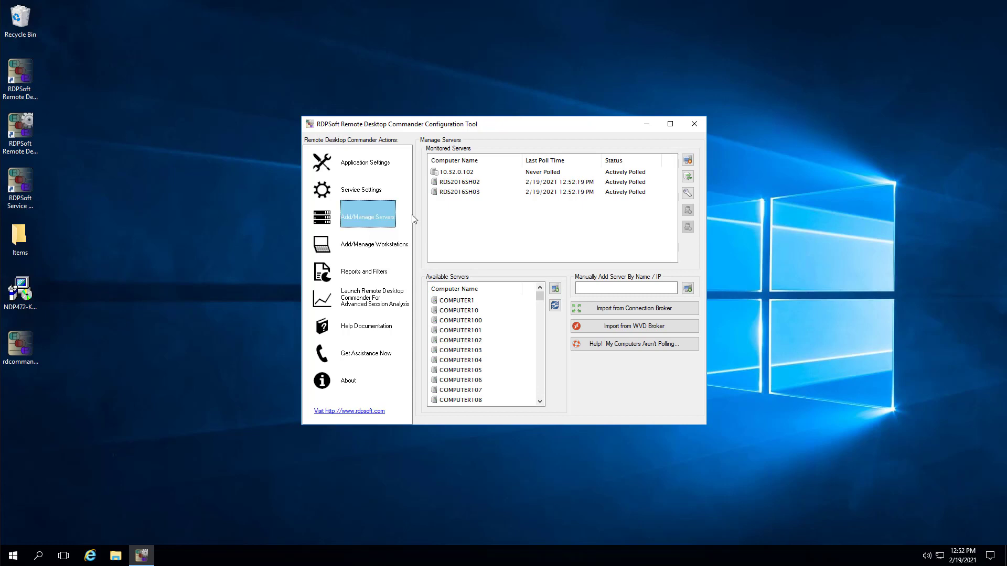
pyautogui.click(454, 175)
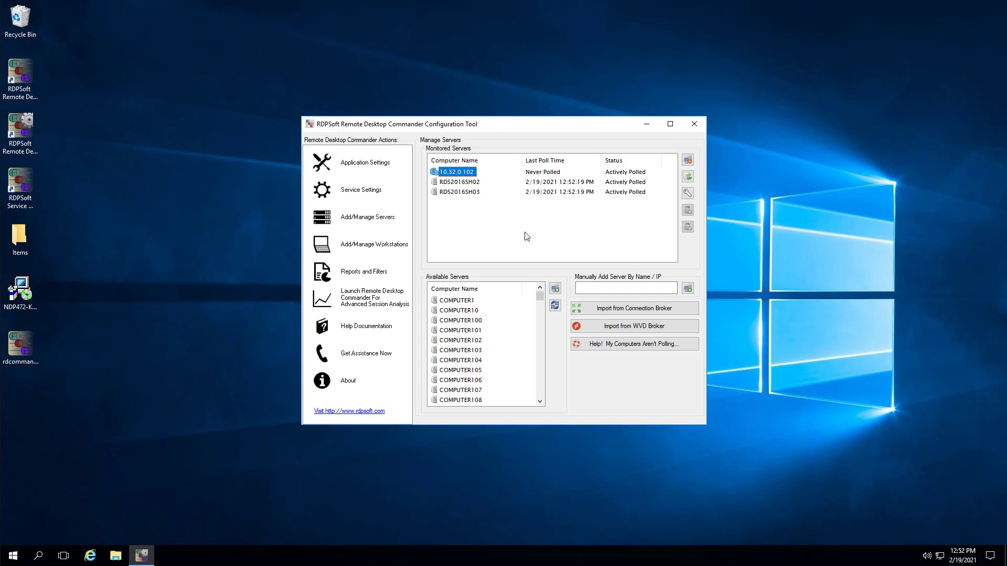
# - Launch Computer Management by running compmgmt.msc
pyautogui.rightClick(18, 561)
pyautogui.click(36, 512)
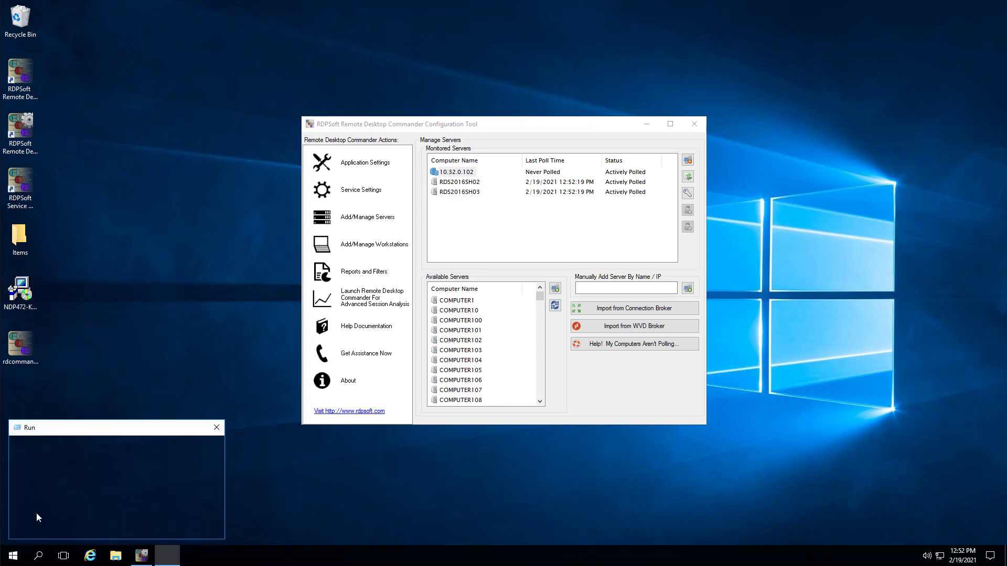
pyautogui.write('compmgmt')
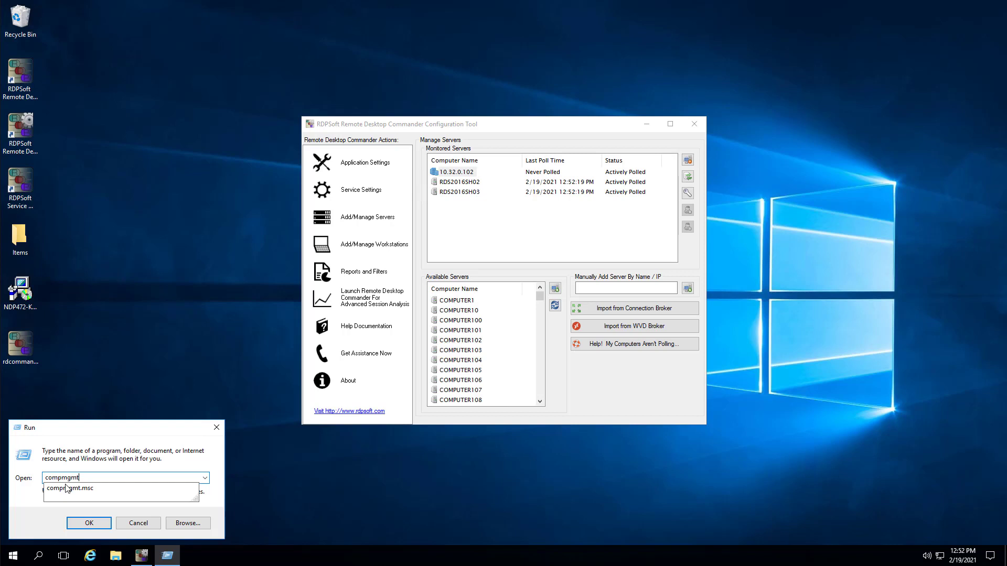
pyautogui.write('.msc')
pyautogui.press('Return')
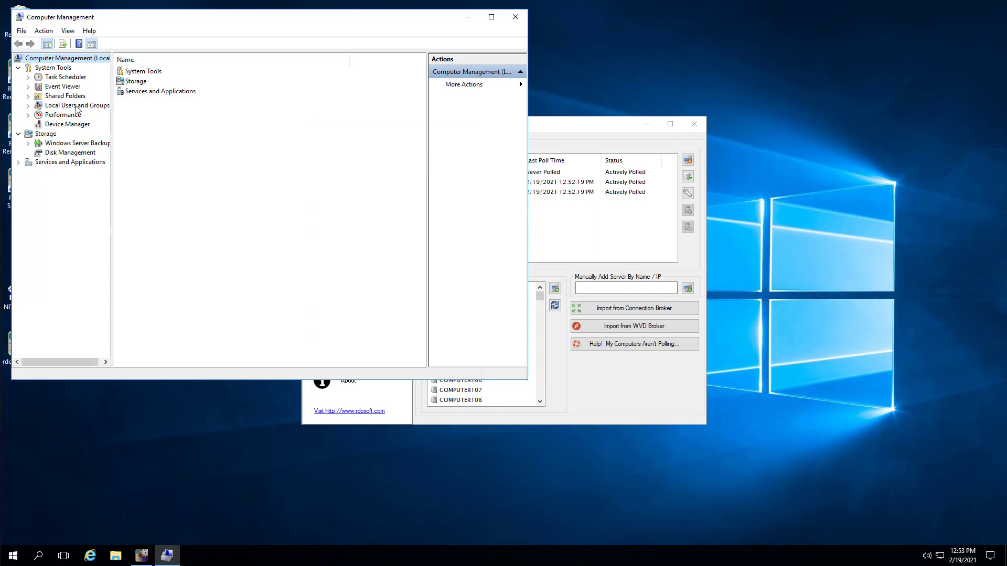
# - Connect Computer Management to the remote server at its 10.32 IP address
pyautogui.click(78, 106)
pyautogui.rightClick(70, 62)
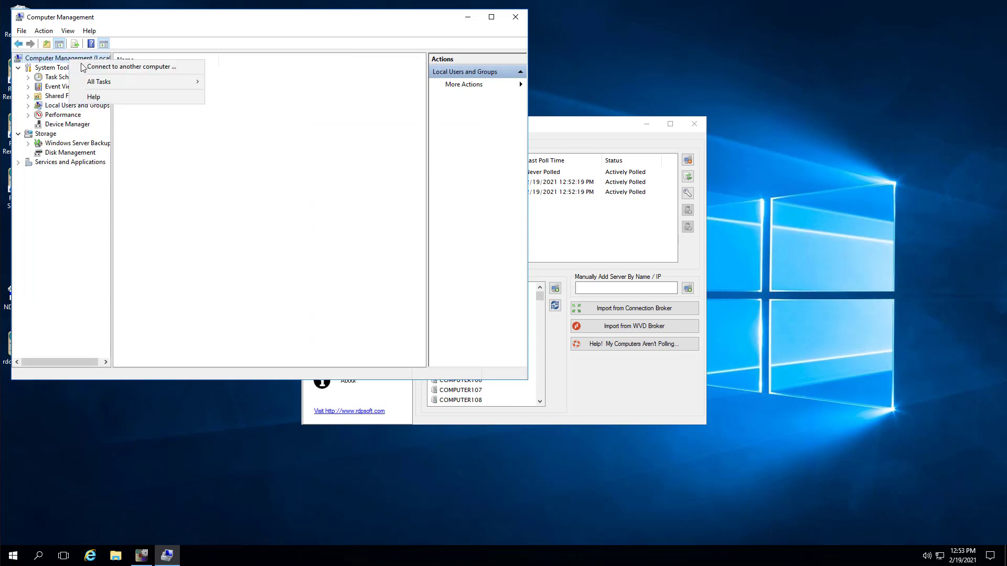
pyautogui.click(84, 68)
pyautogui.write('10.32.0.1')
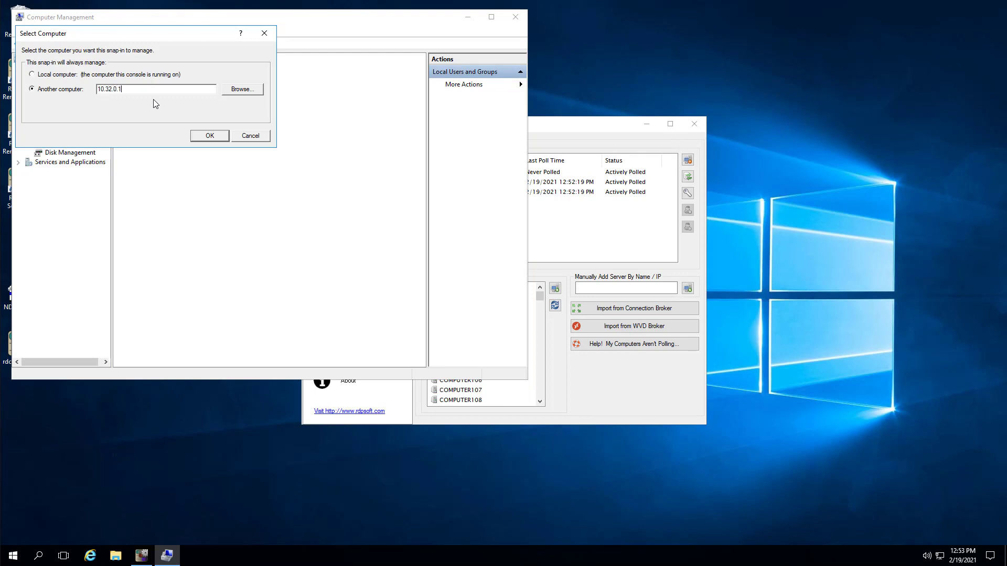
pyautogui.click(210, 136)
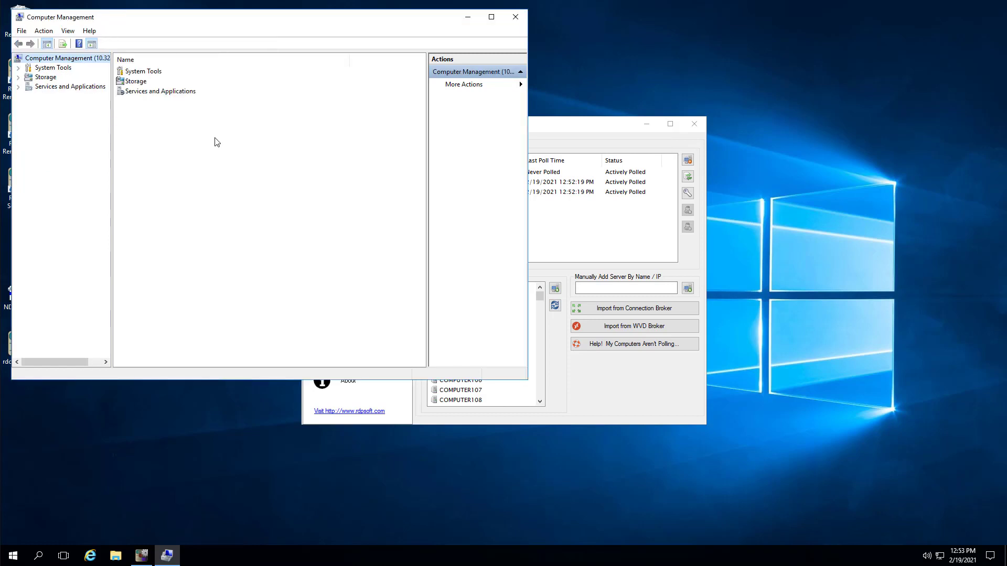
# - Add the rdpsoftsvc account to the server's local Administrators group
pyautogui.click(50, 67)
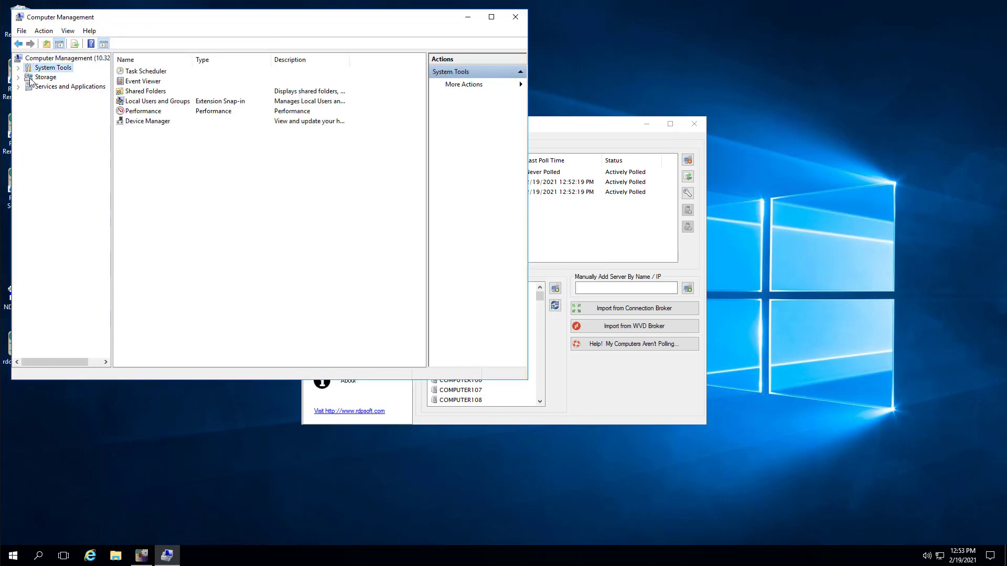
pyautogui.doubleClick(158, 105)
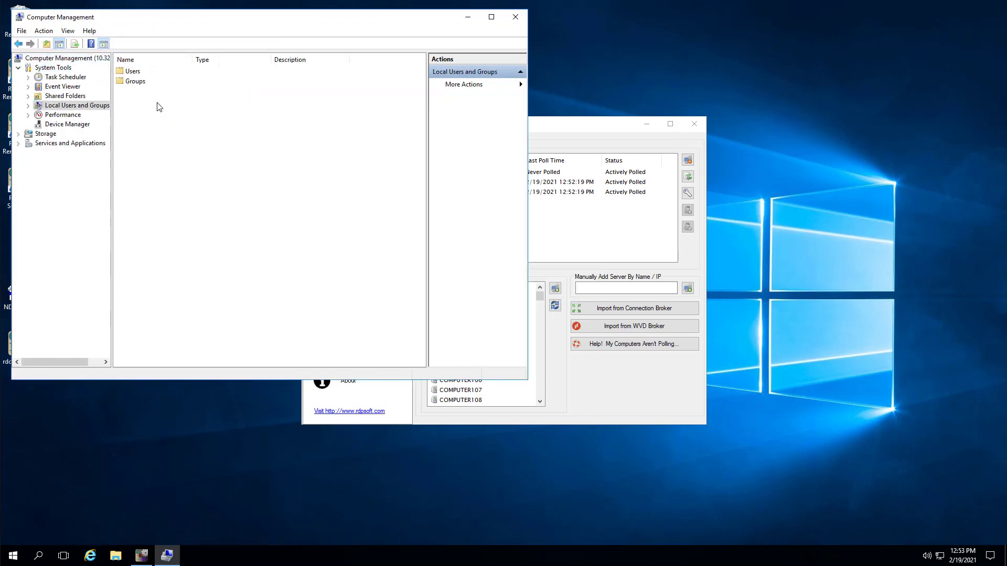
pyautogui.click(126, 82)
pyautogui.doubleClick(126, 82)
pyautogui.doubleClick(128, 82)
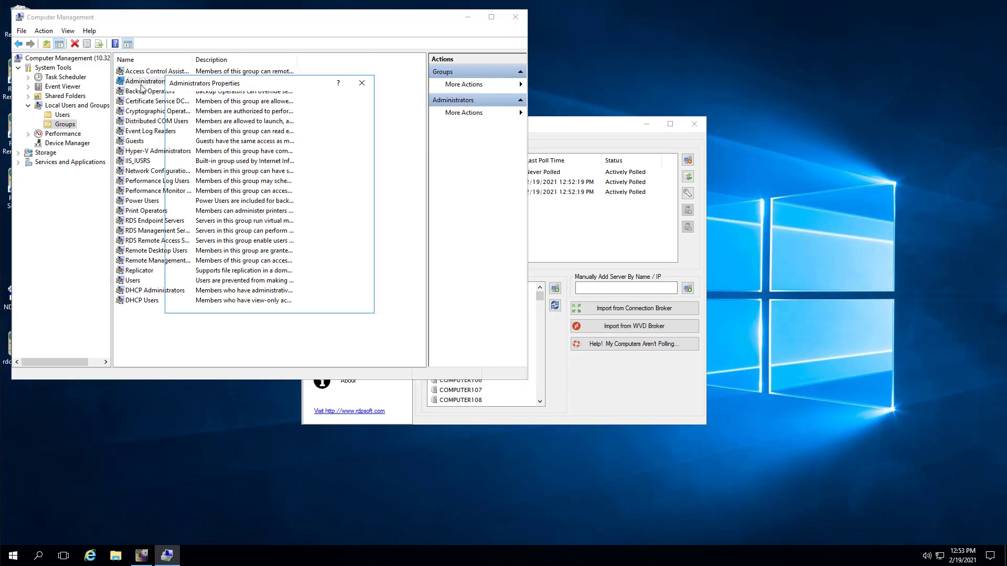
pyautogui.click(195, 280)
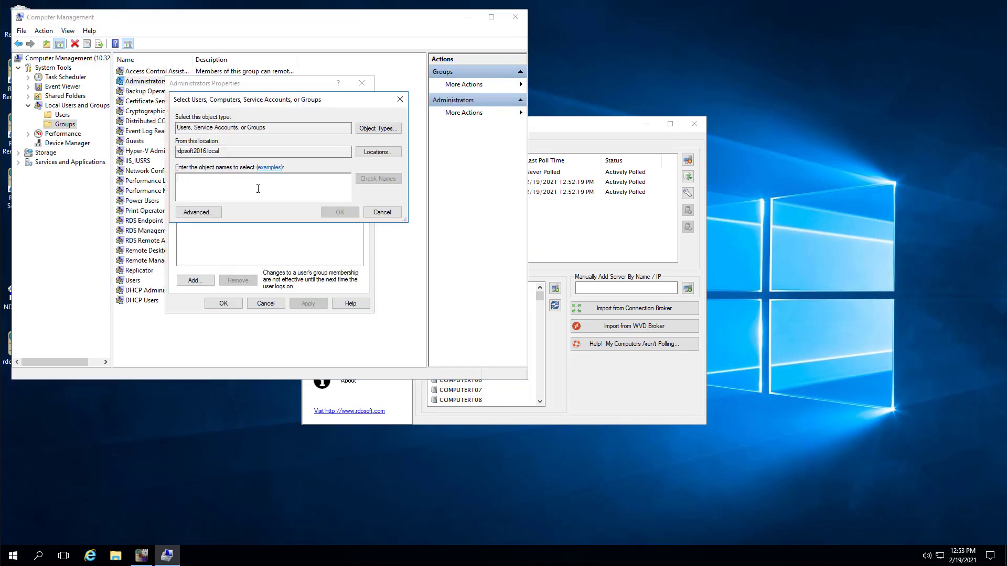
pyautogui.write('rdpsoft')
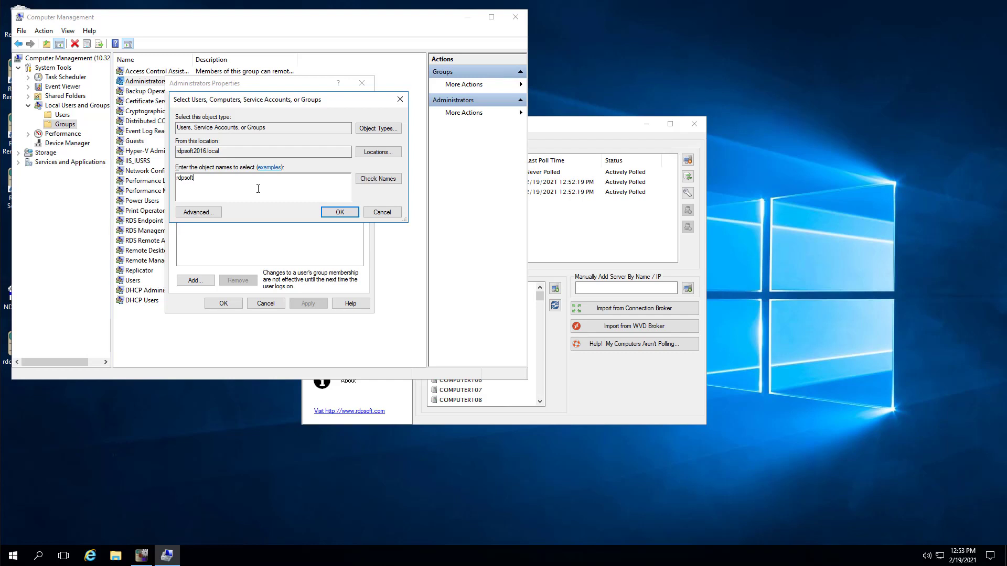
pyautogui.write('svc')
pyautogui.click(383, 178)
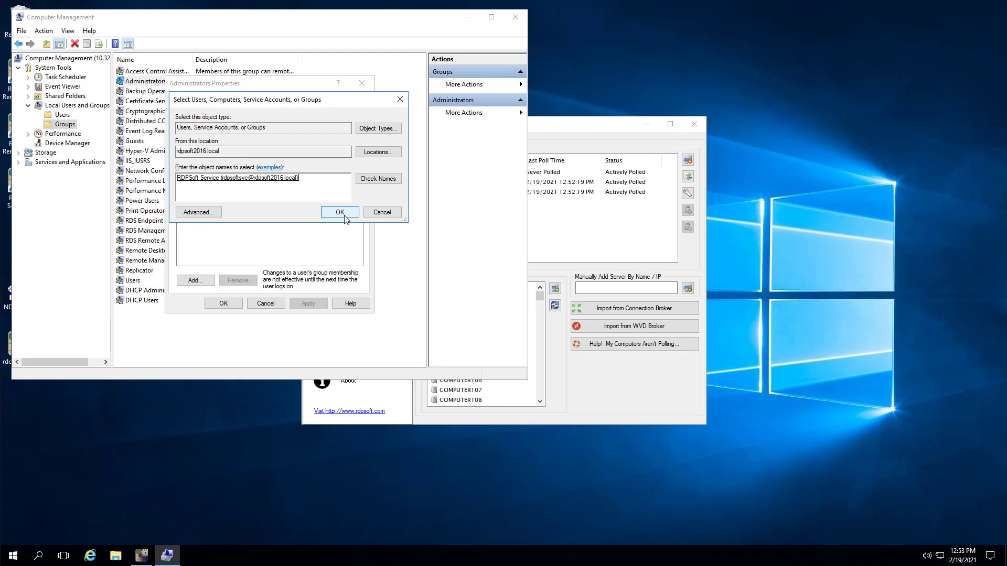
pyautogui.click(339, 212)
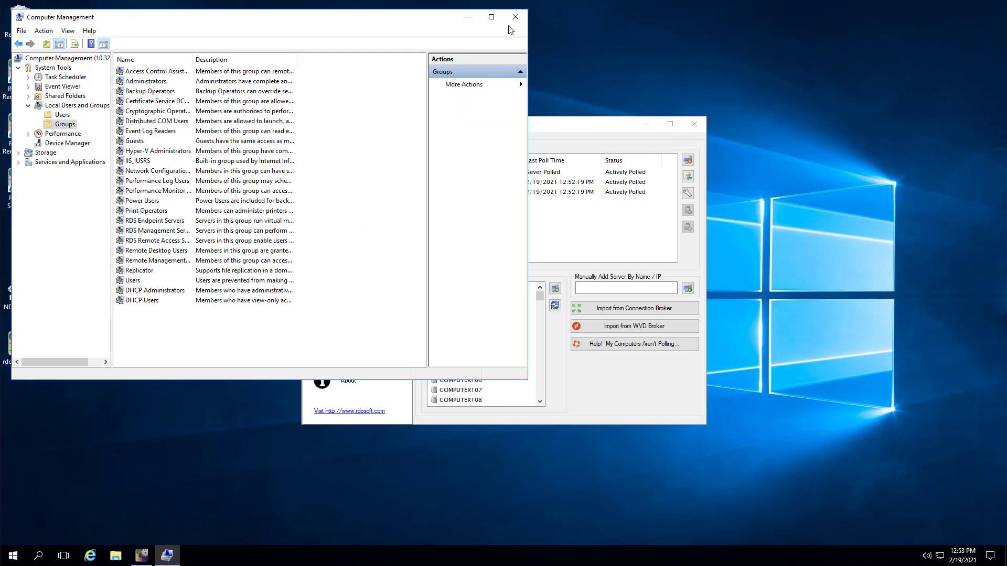
# - Close Computer Management, stop and restart the Remote Desktop Reporter service, and view the server list
pyautogui.click(515, 18)
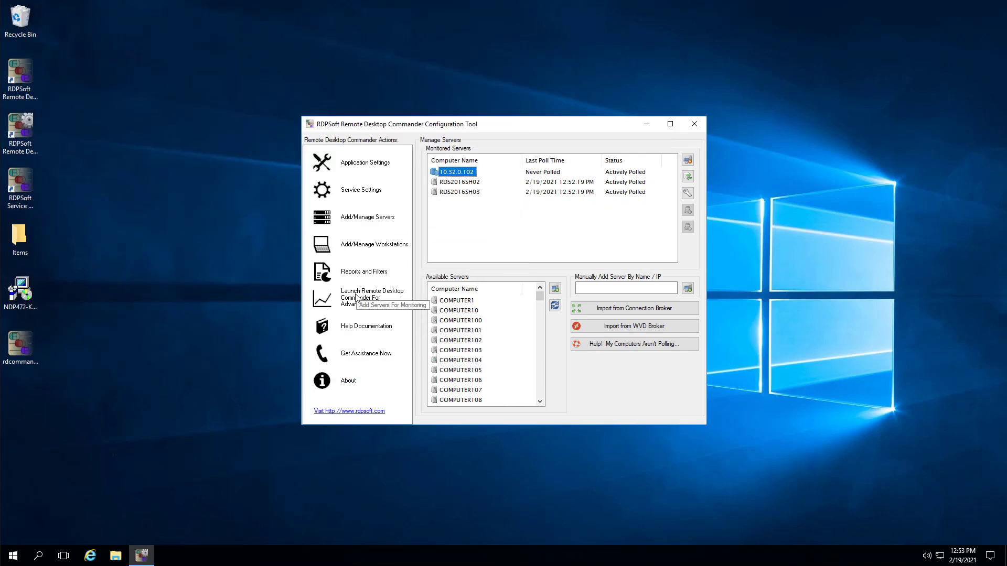
pyautogui.click(361, 195)
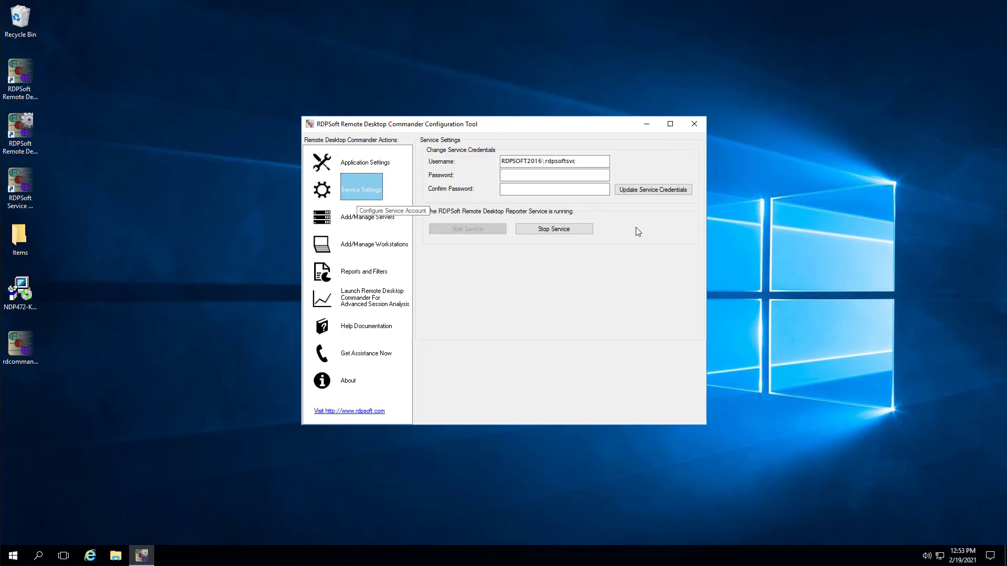
pyautogui.click(564, 234)
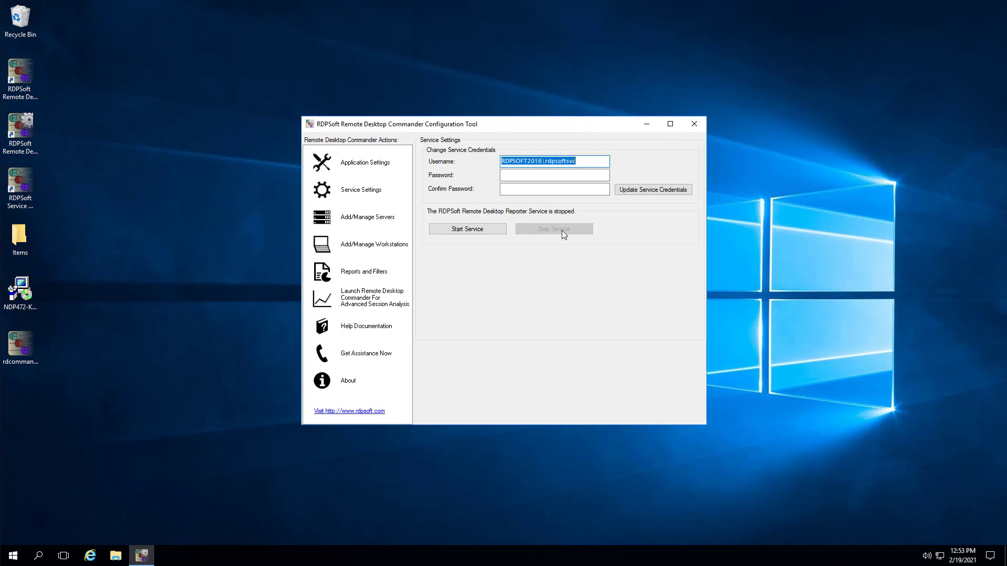
pyautogui.click(469, 231)
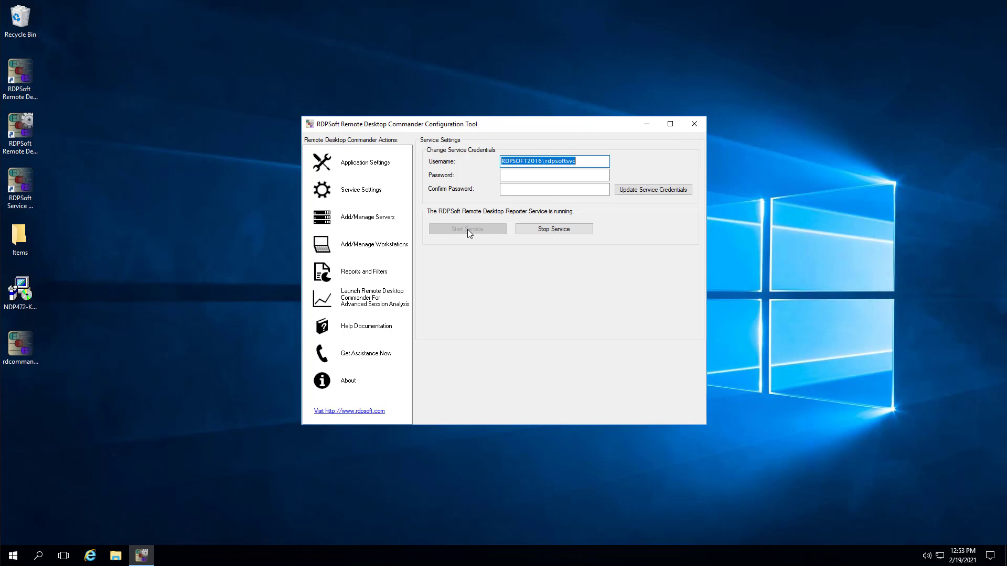
pyautogui.click(370, 220)
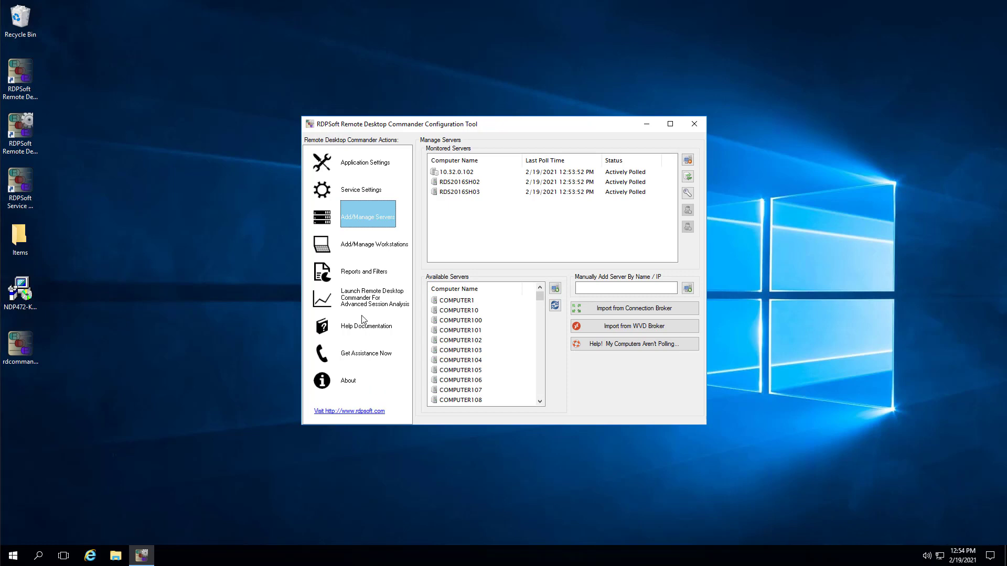
# - Open the Add/Manage Workstations page
pyautogui.click(370, 249)
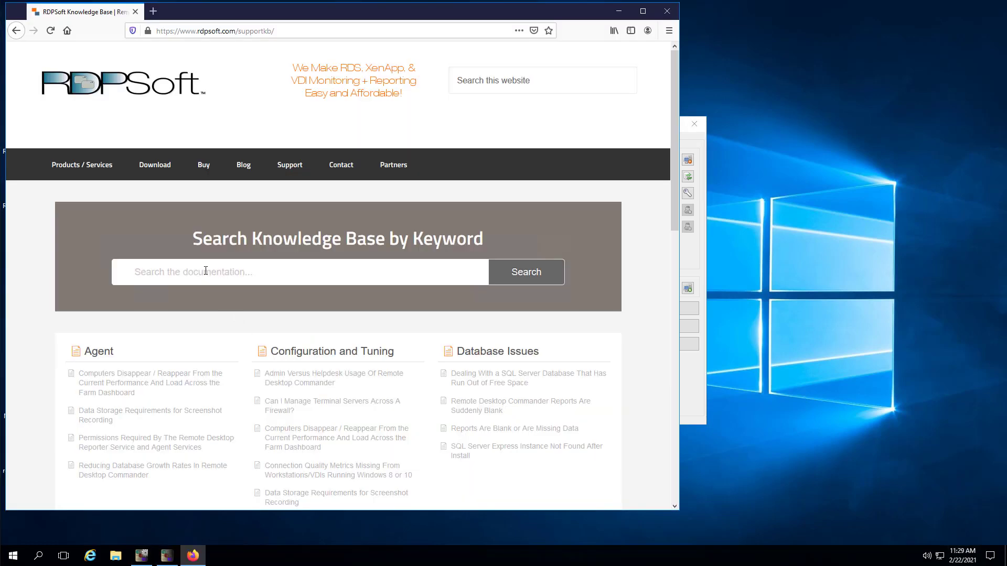
# - Search the knowledge base for 'workstations' and open the monitoring prerequisites article
pyautogui.write('workstations')
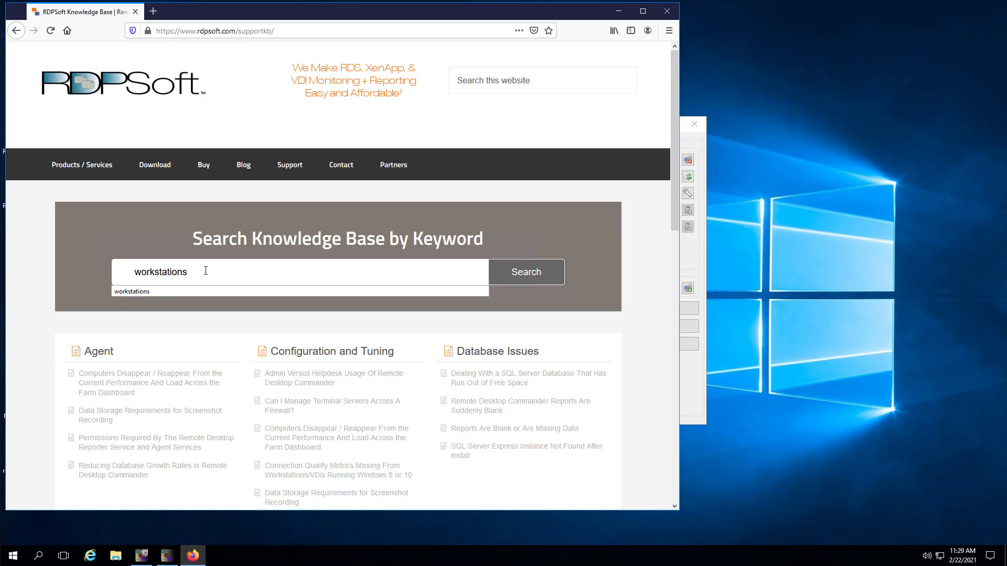
pyautogui.press('Return')
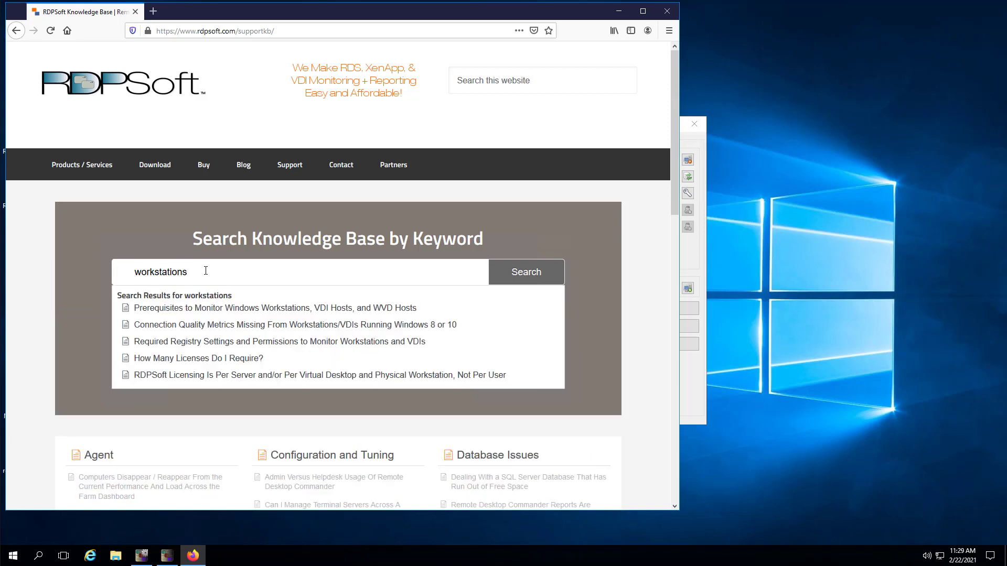
pyautogui.click(215, 310)
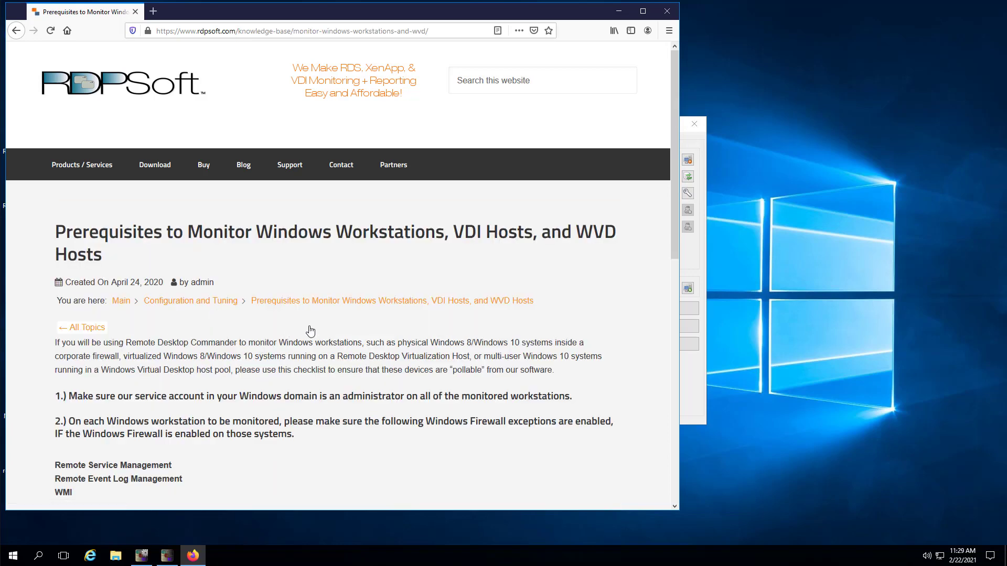
# - Read through the prerequisites article, then launch the Remote Desktop Commander client
pyautogui.scroll(-1, 310, 330)
pyautogui.scroll(-4, 311, 331)
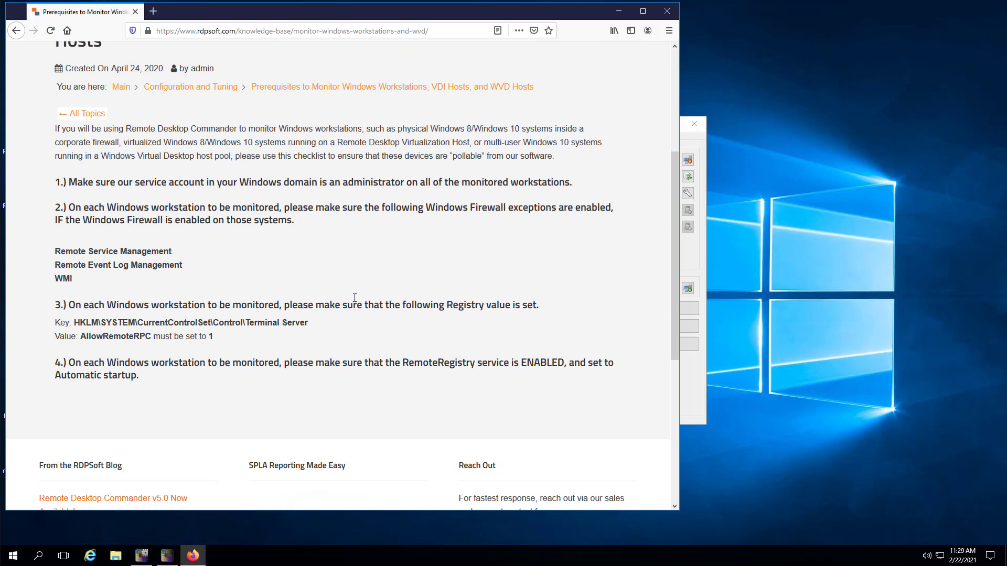
pyautogui.scroll(1, 355, 297)
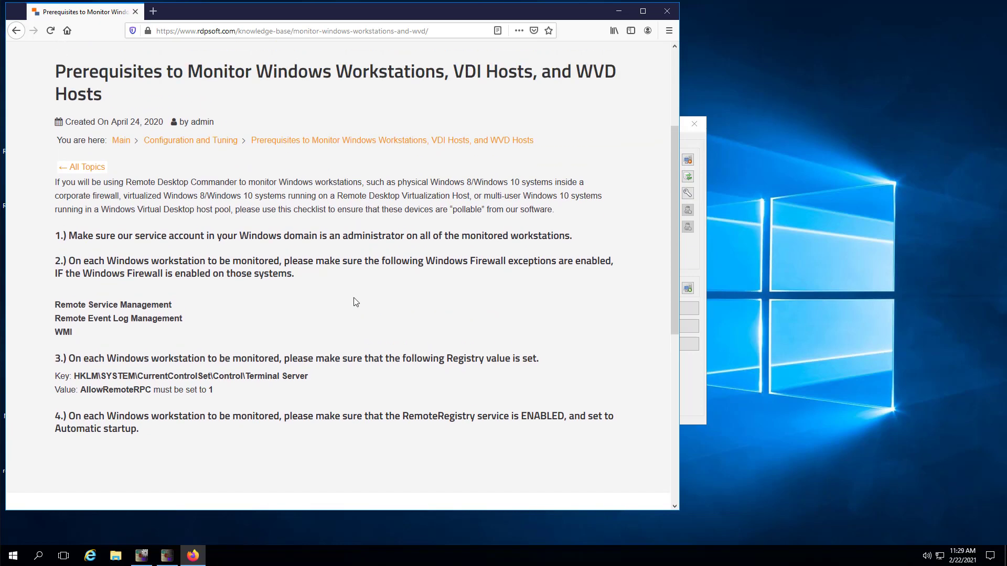
pyautogui.scroll(2, 355, 297)
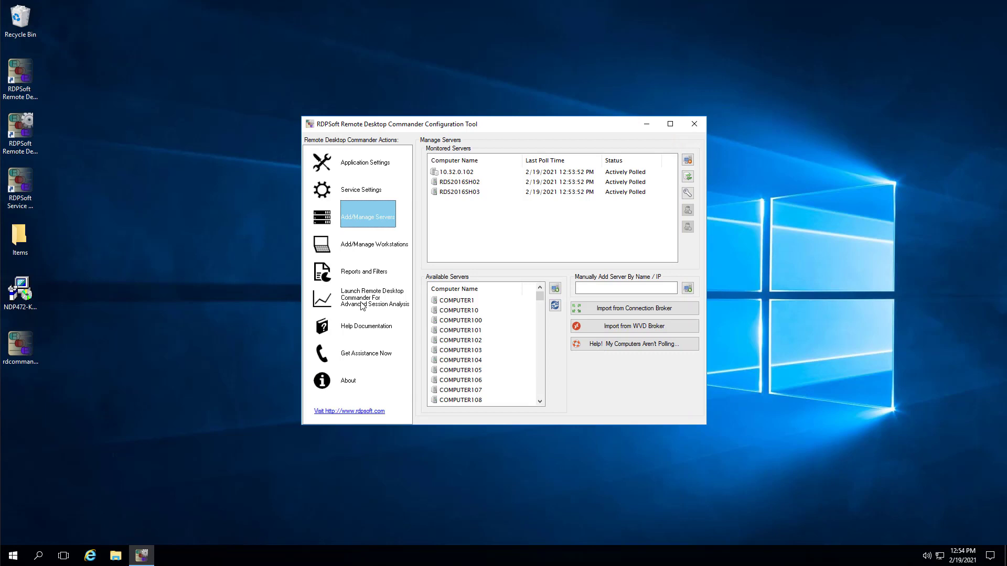
pyautogui.click(361, 306)
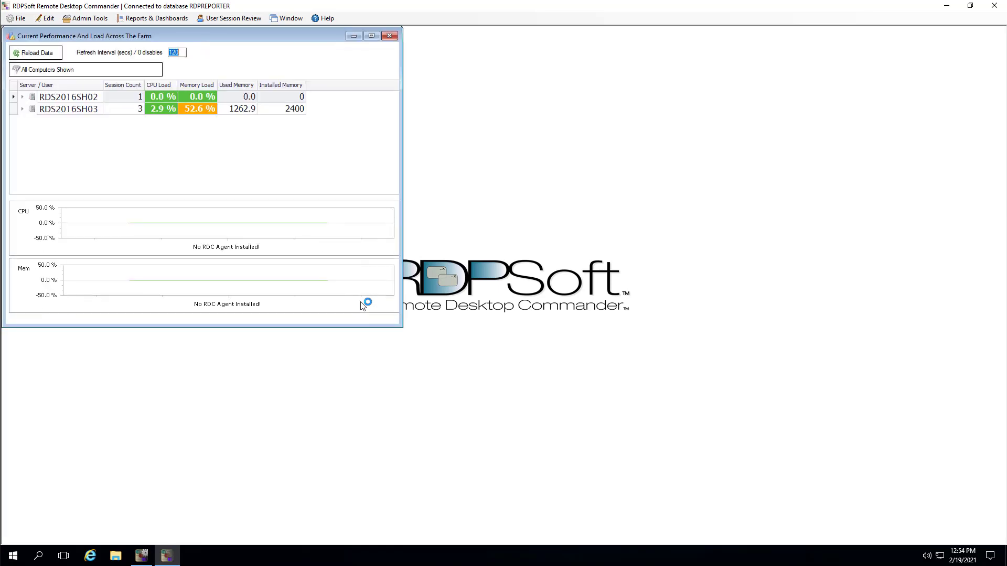
# - Move the Current Performance window and expand the RDS2016SH02 and RDS2016SH03 rows
pyautogui.moveTo(135, 35); pyautogui.dragTo(164, 53)
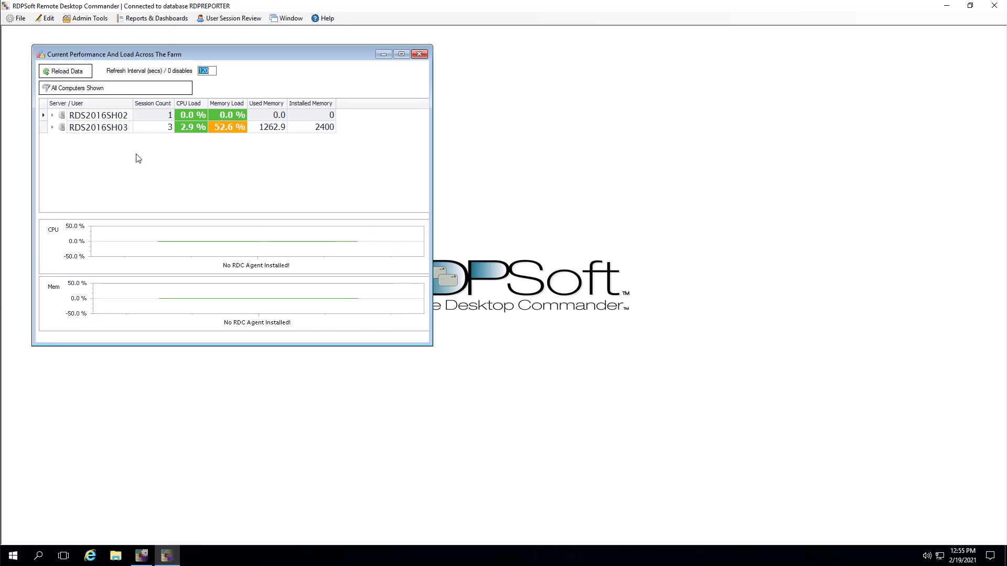
pyautogui.click(52, 116)
pyautogui.click(53, 139)
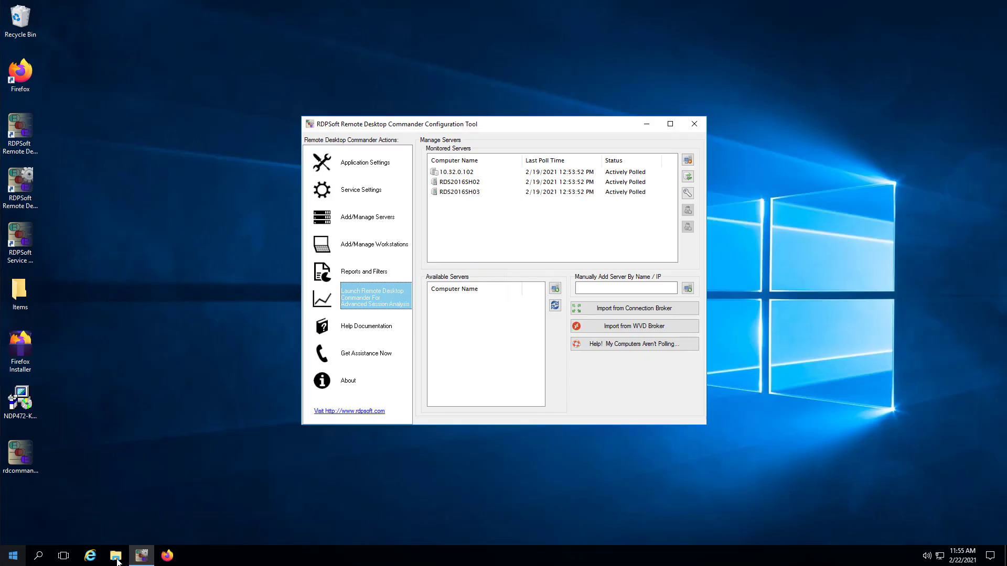
# - Open File Explorer at the %appdata% roaming folder
pyautogui.click(116, 557)
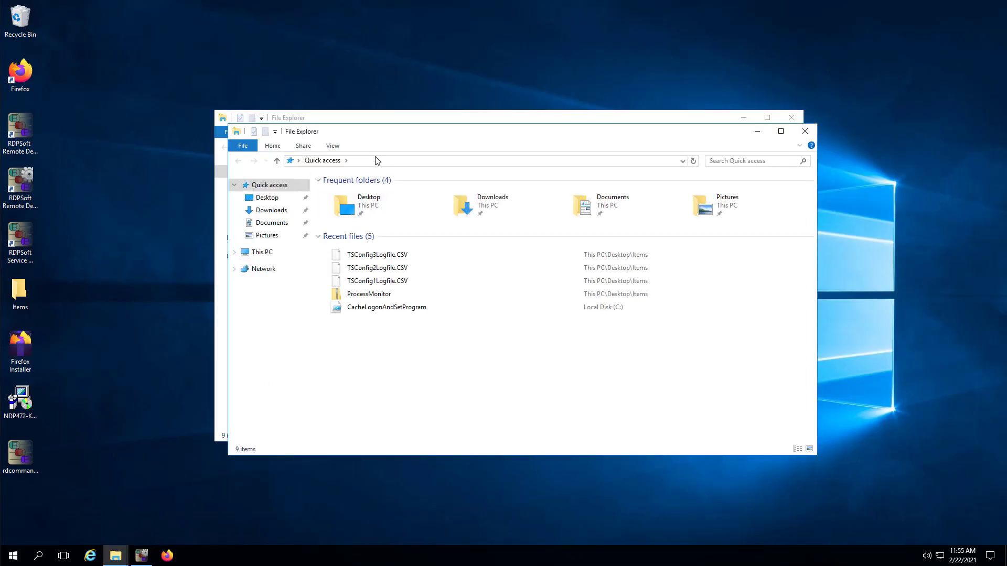
pyautogui.click(376, 162)
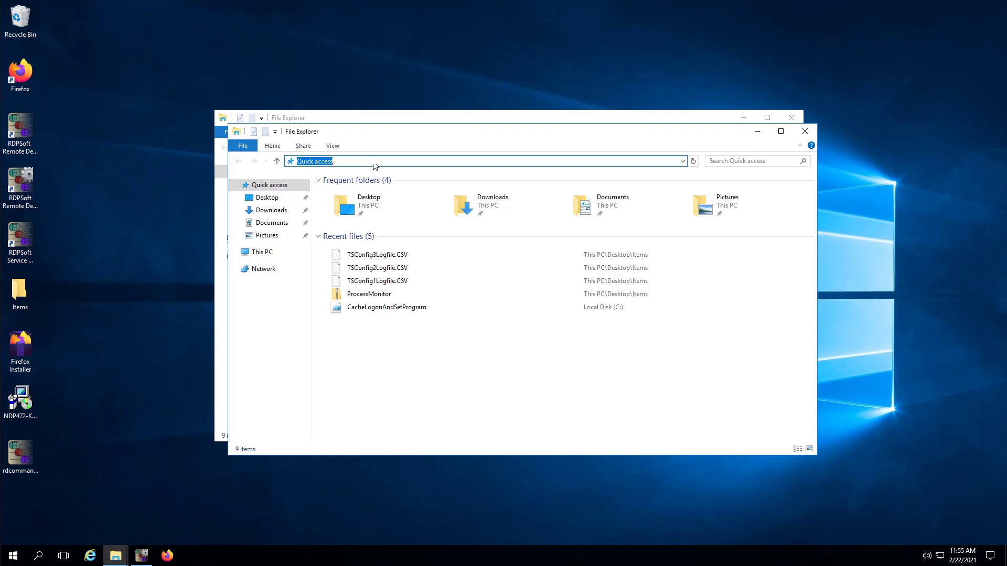
pyautogui.write('%appdata%')
pyautogui.press('Return')
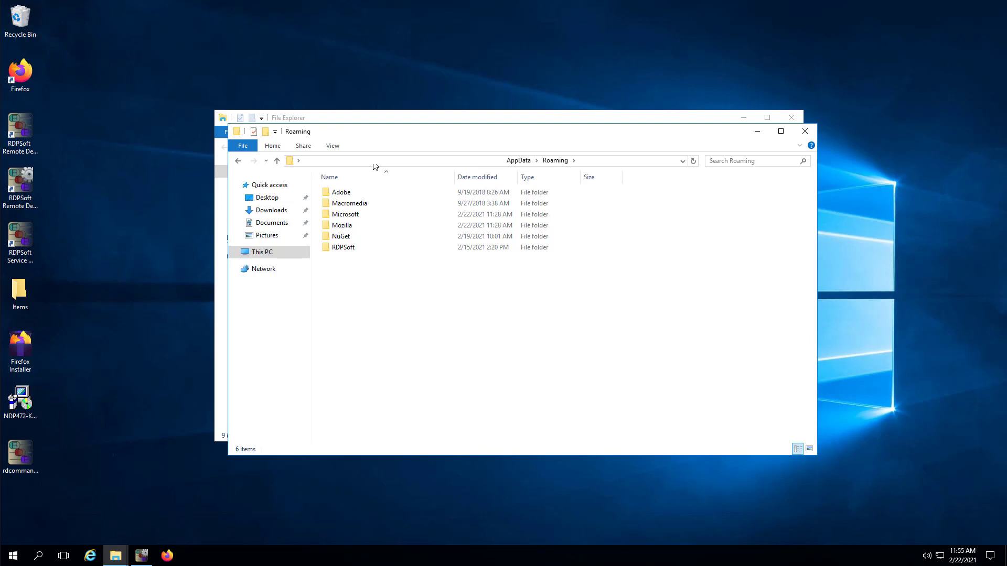
# - Delete RDRClient.dat from RDPSoft\Remote Desktop Commander\5.0.7695.35064
pyautogui.doubleClick(347, 249)
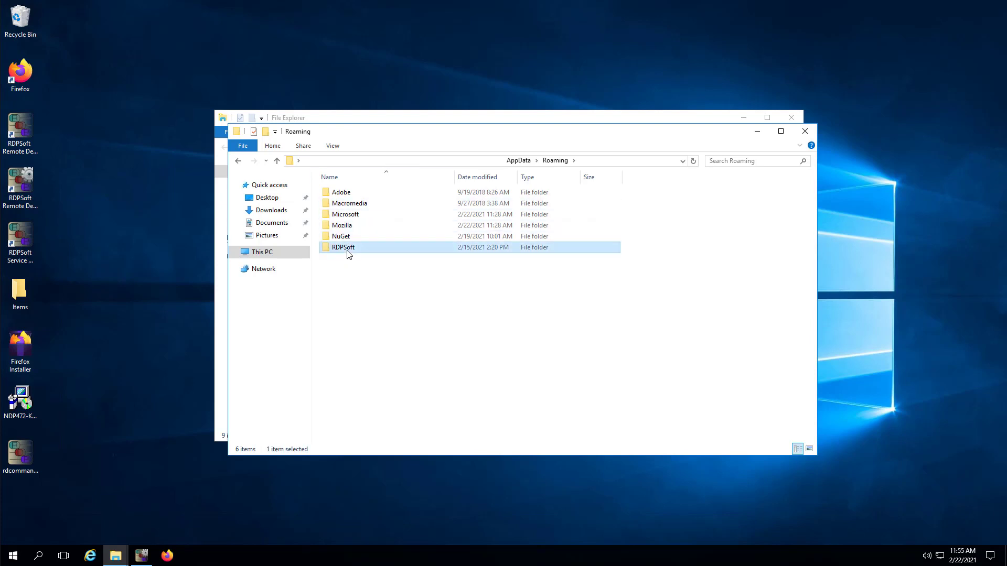
pyautogui.doubleClick(373, 195)
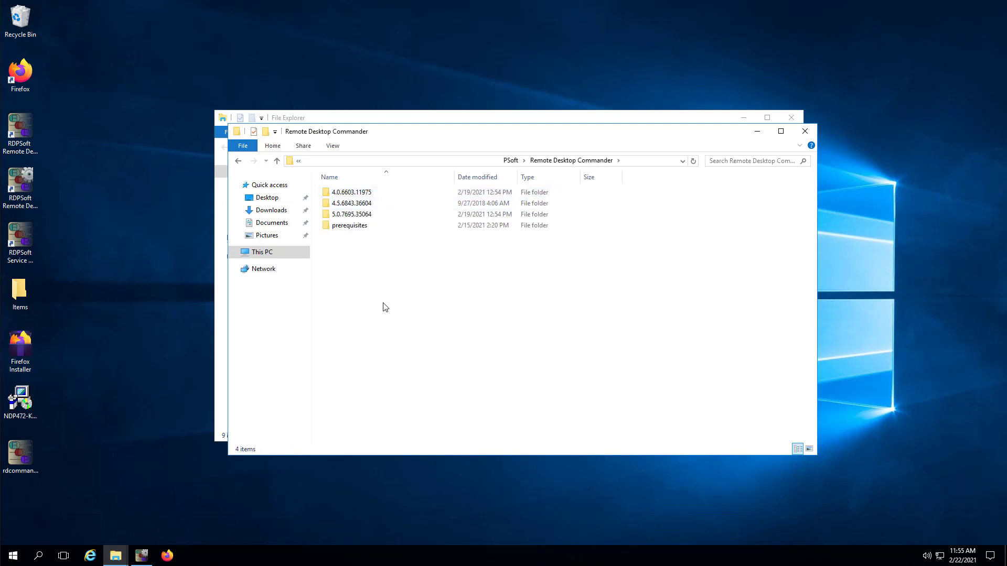
pyautogui.doubleClick(345, 195)
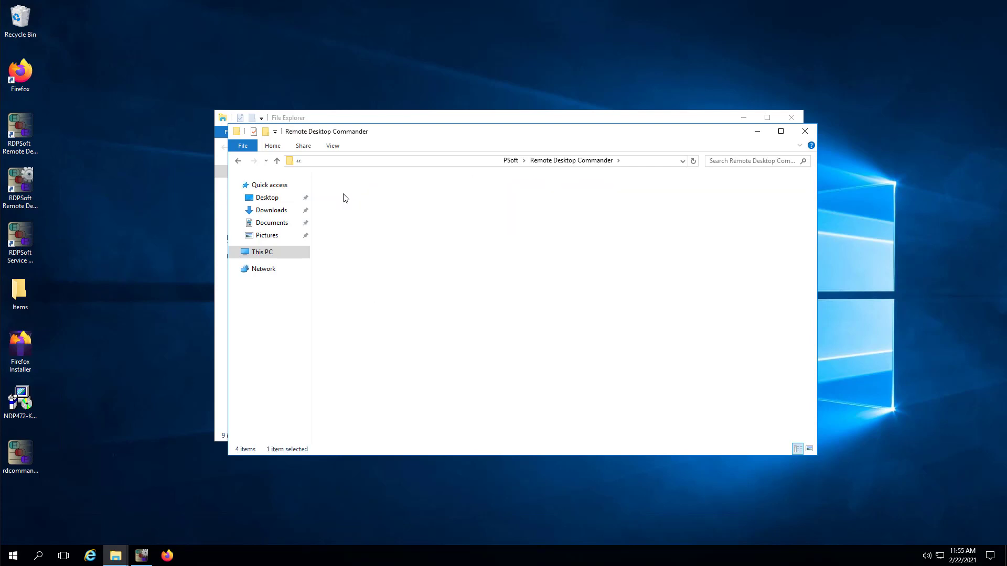
pyautogui.click(544, 159)
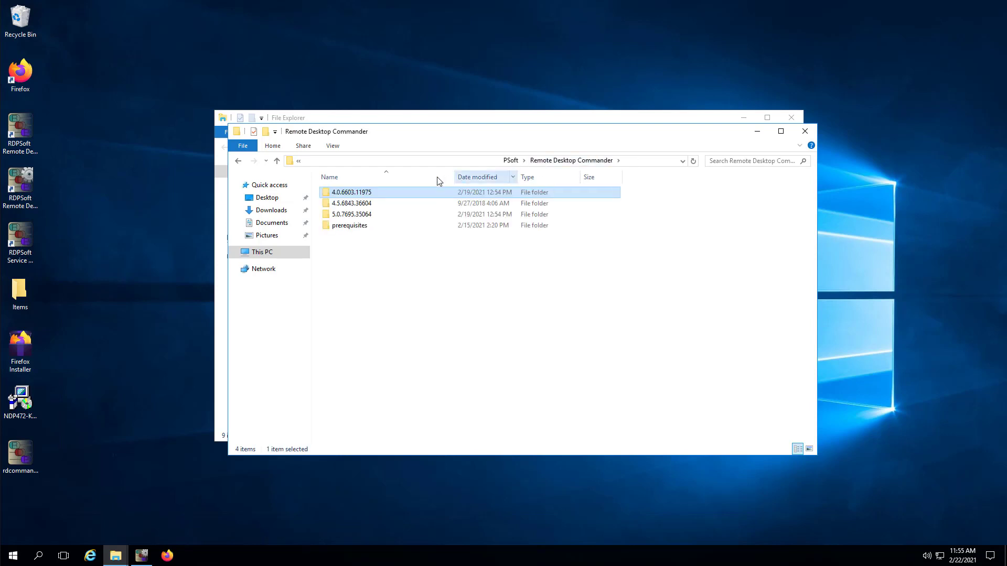
pyautogui.doubleClick(348, 208)
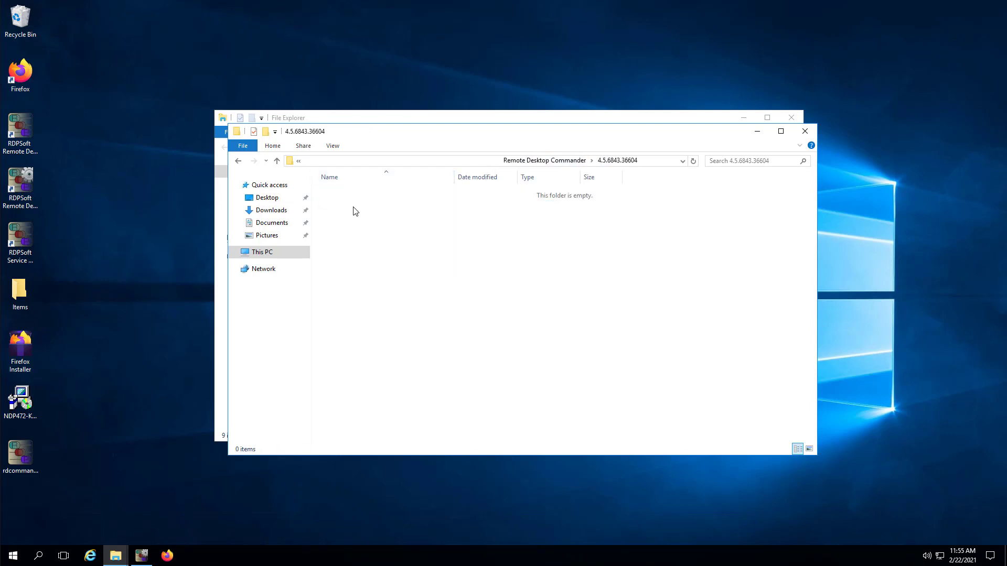
pyautogui.click(556, 161)
pyautogui.doubleClick(381, 215)
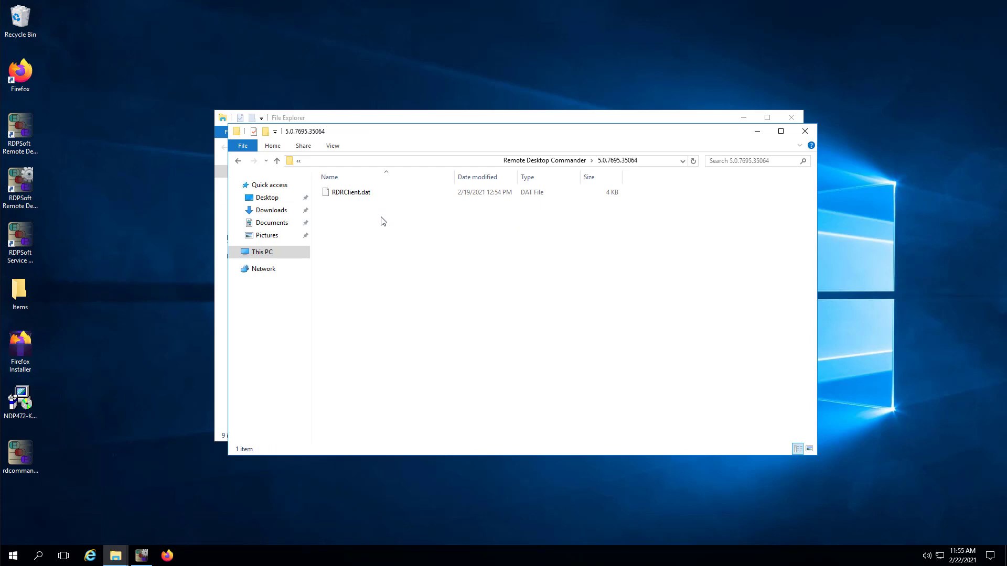
pyautogui.rightClick(360, 195)
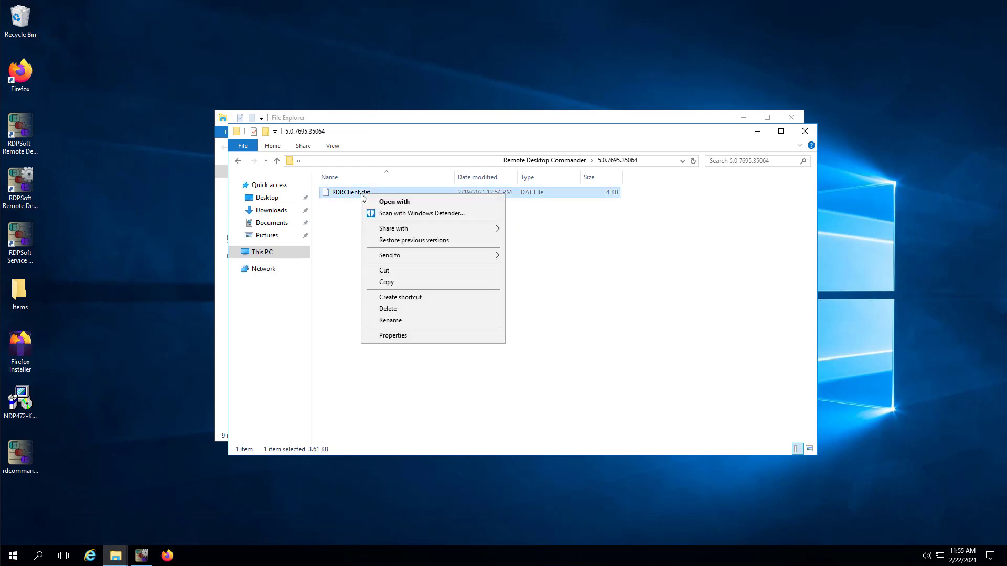
pyautogui.click(407, 309)
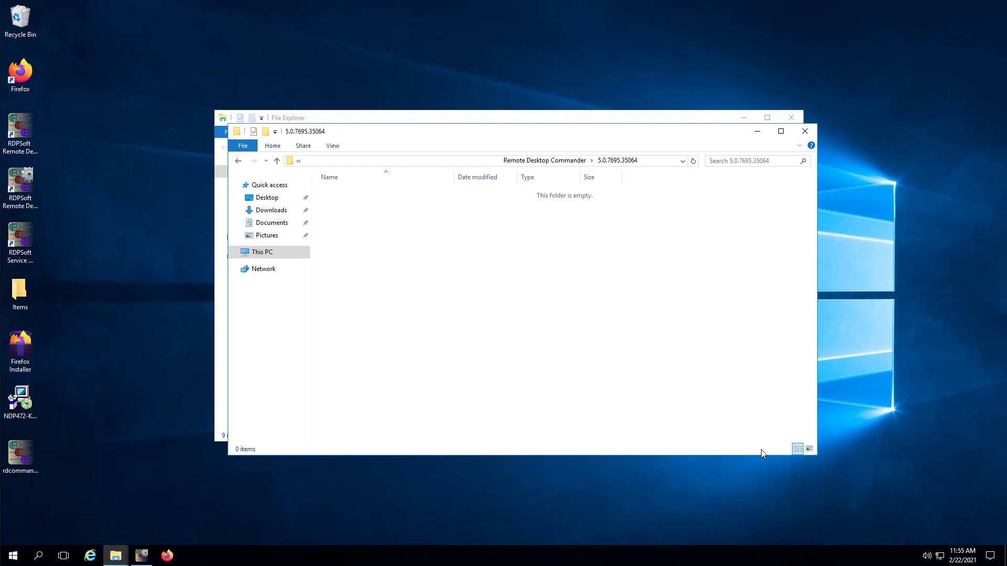
# - Close both Explorer windows and relaunch Remote Desktop Commander from the Manage Servers page
pyautogui.click(805, 132)
pyautogui.click(790, 118)
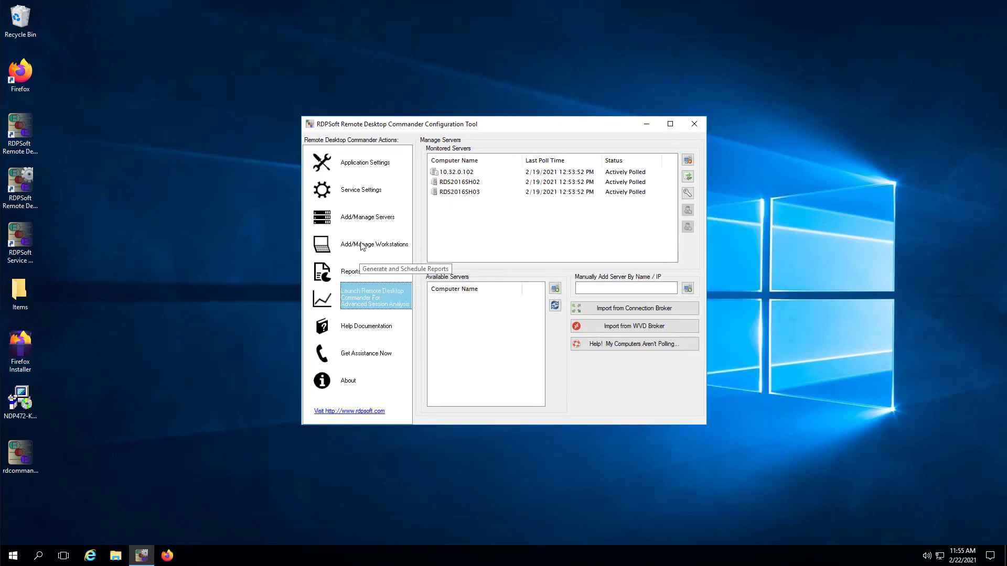
pyautogui.click(365, 219)
pyautogui.click(369, 300)
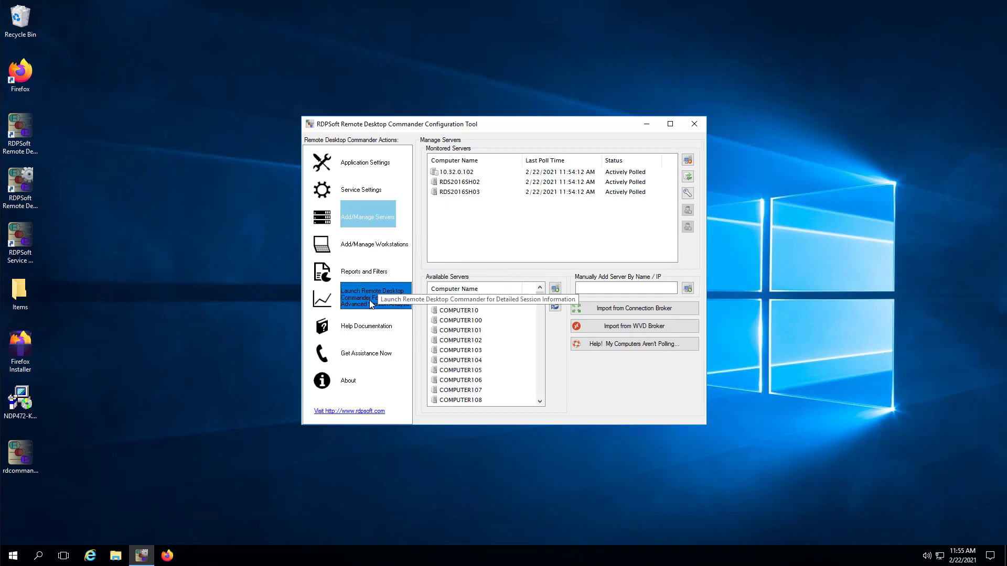